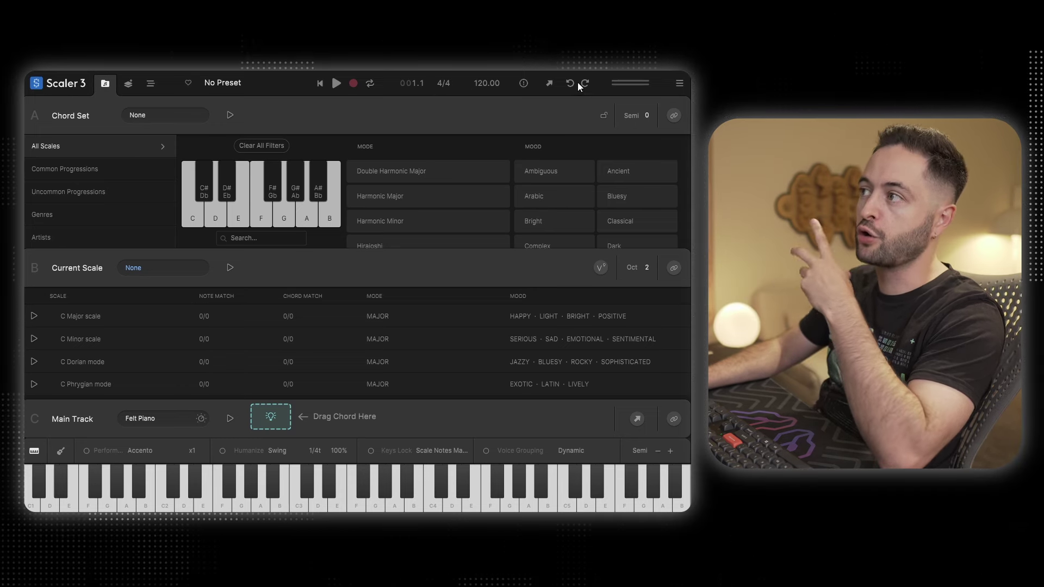
click(677, 83)
click(538, 168)
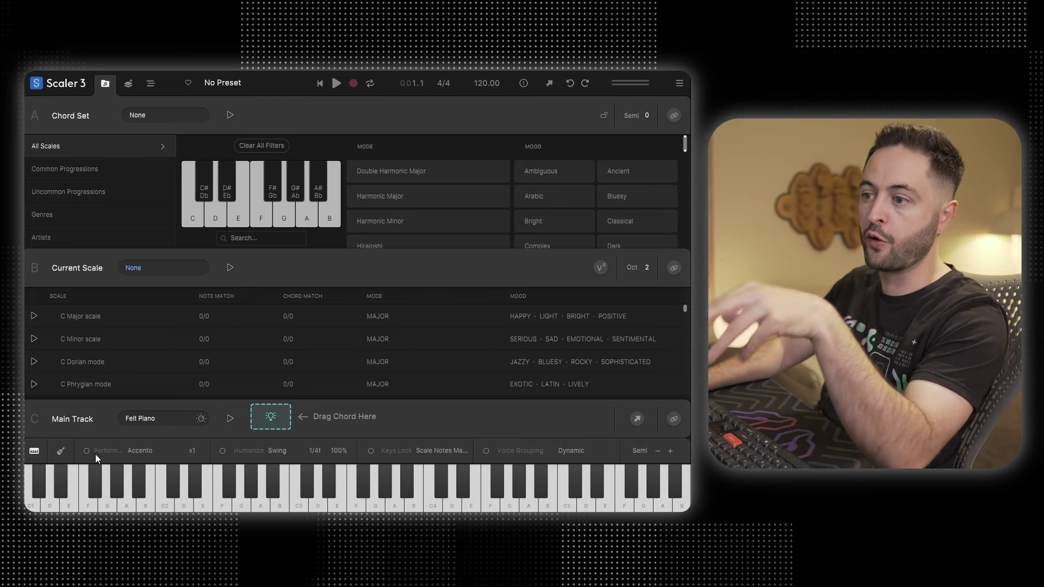
- Turn on Humanize for the main track, look through its modes, and turn it off again
click(222, 453)
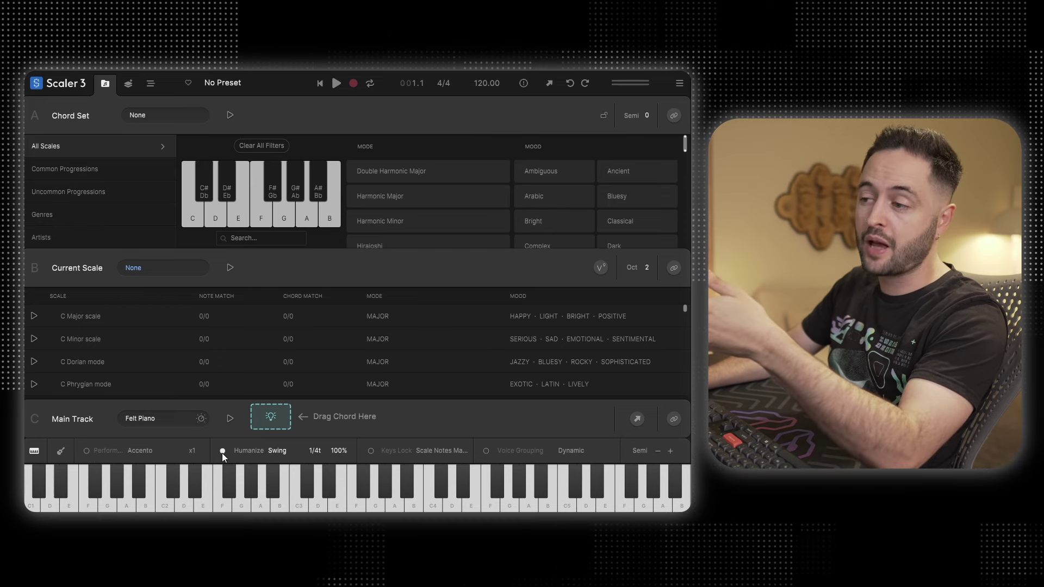
click(281, 448)
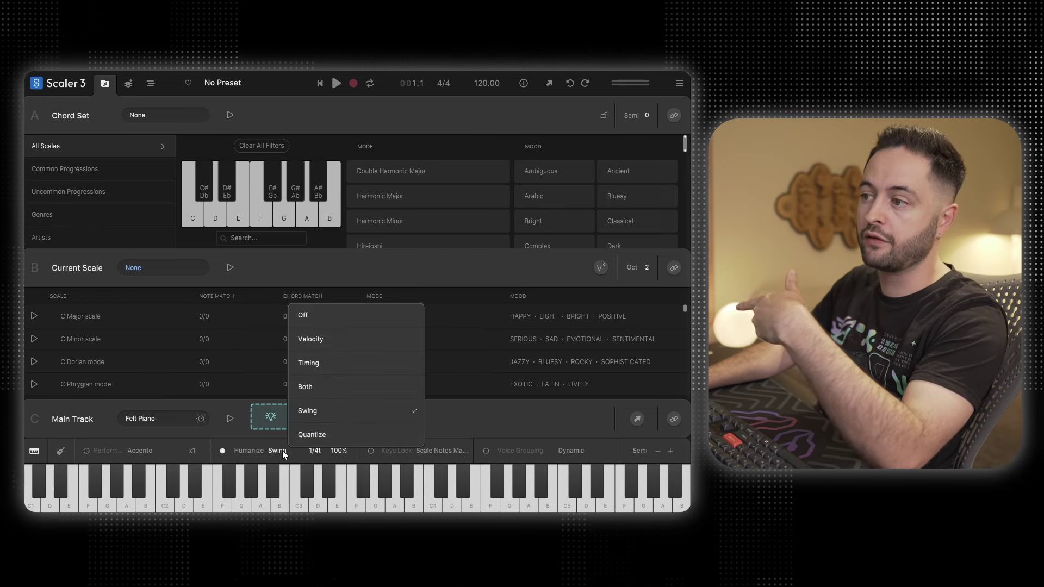
click(223, 450)
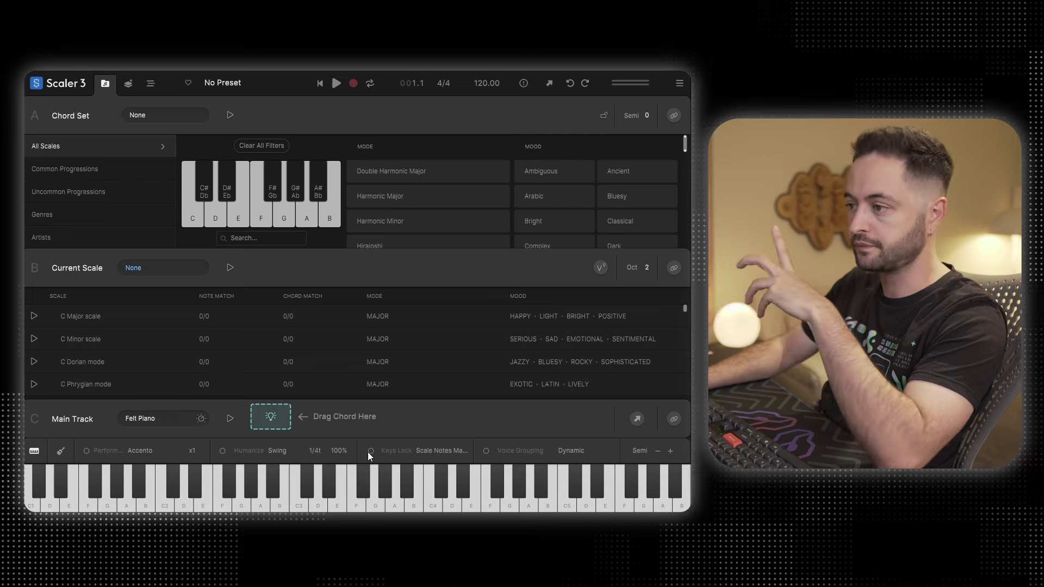
- Try the Keys Lock and Voice Grouping options one after the other, switching each back off
click(371, 452)
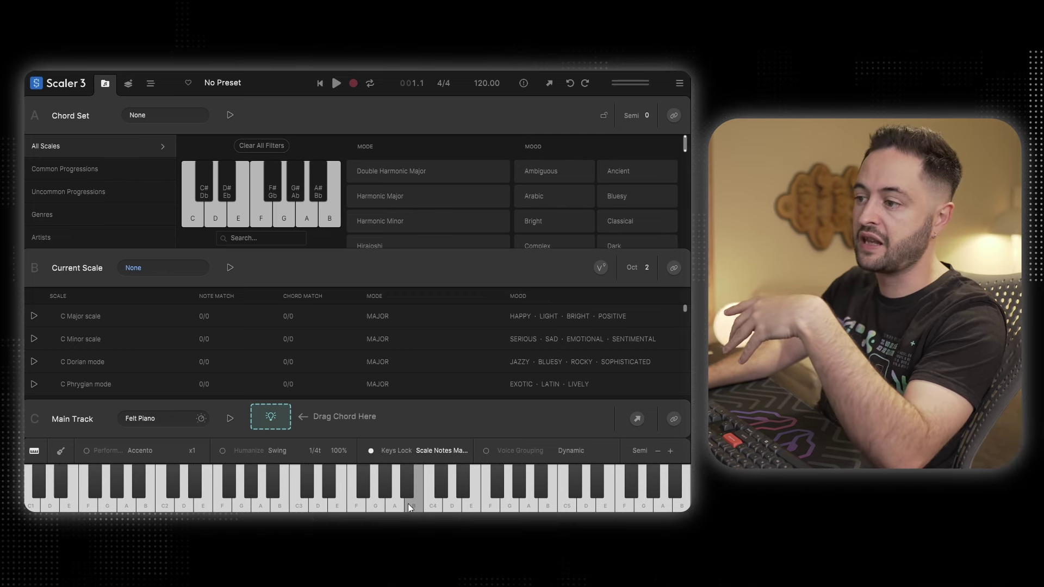
click(370, 450)
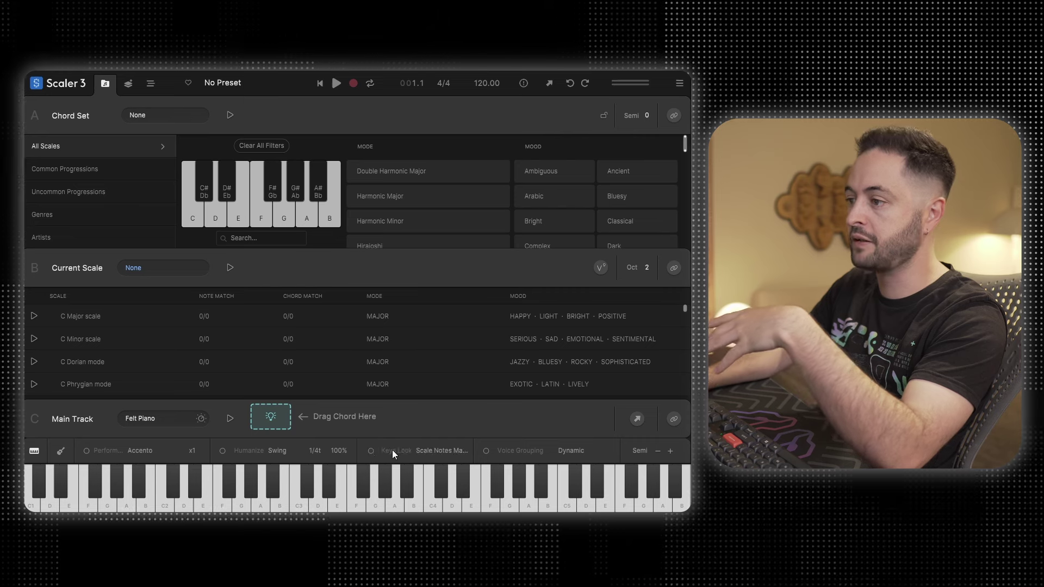
click(486, 451)
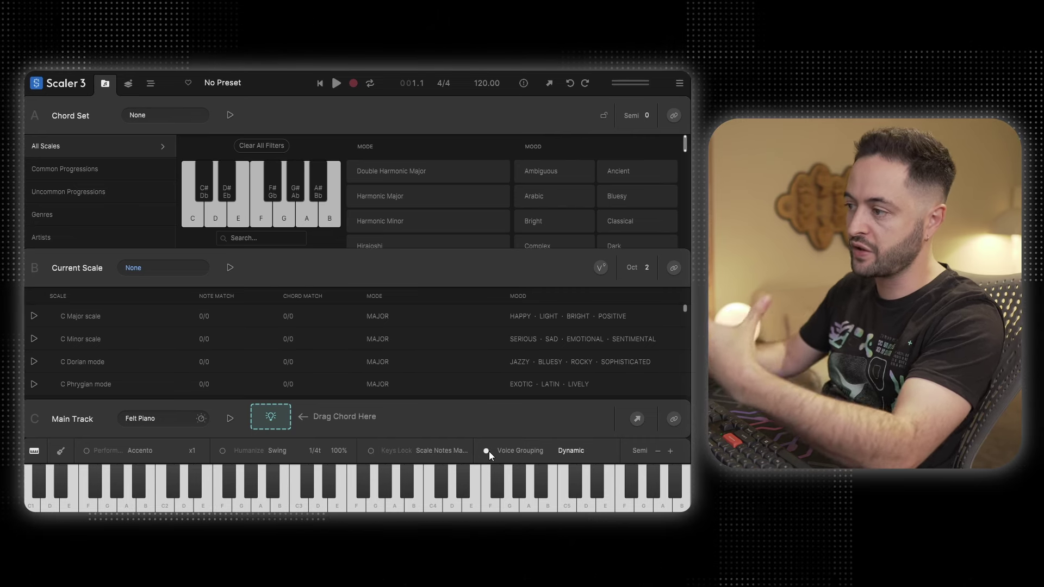
click(487, 452)
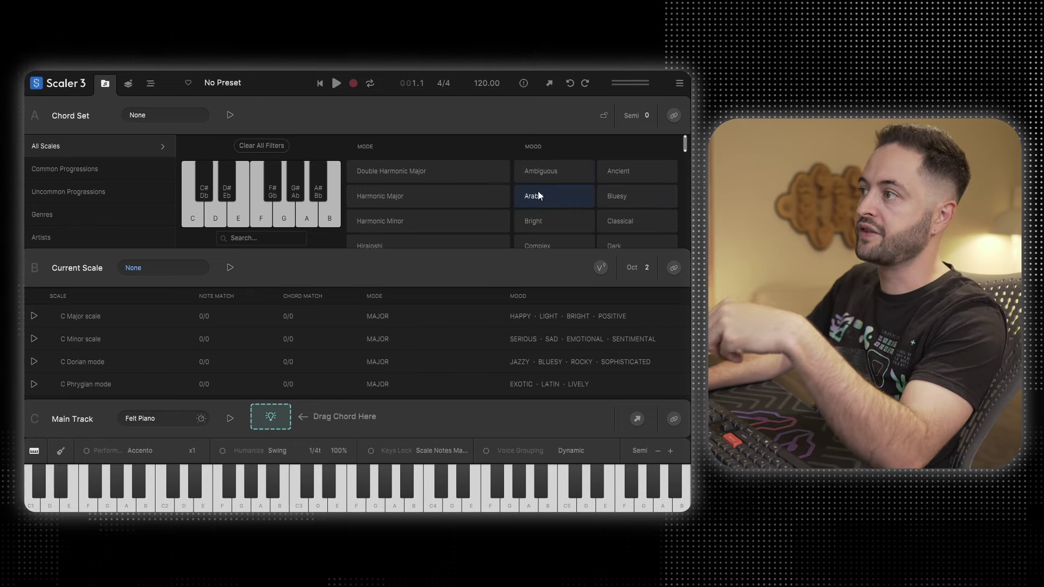
- Preview the F Persian scale using the Arabic mood and F root filters, and clear all filters
click(556, 199)
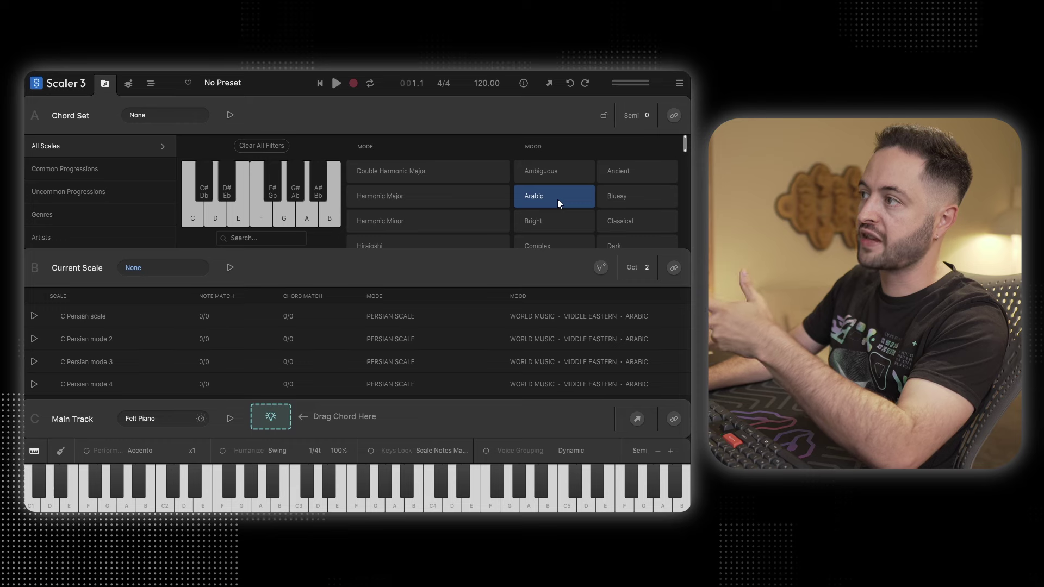
click(262, 217)
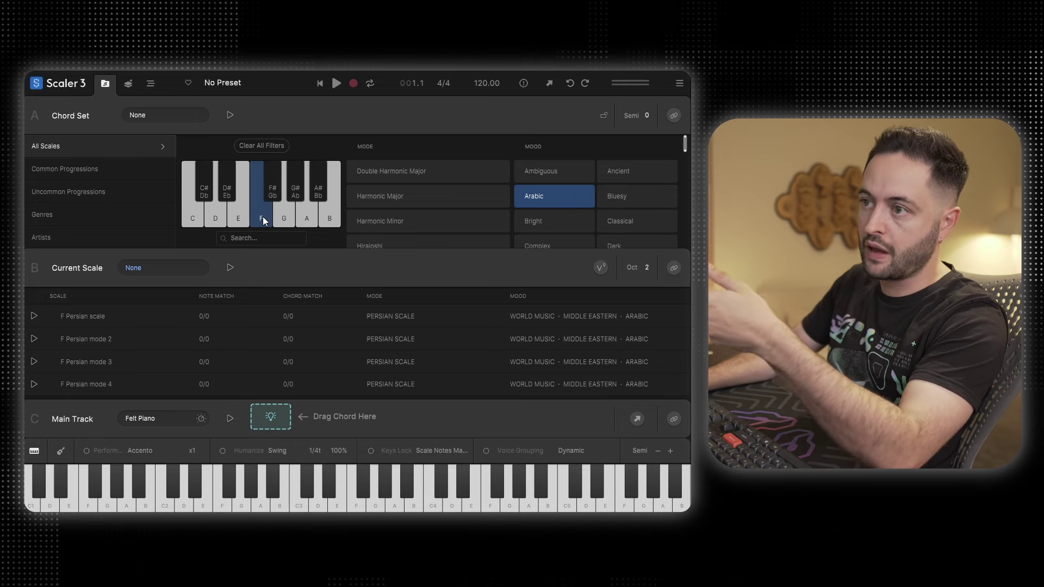
click(33, 316)
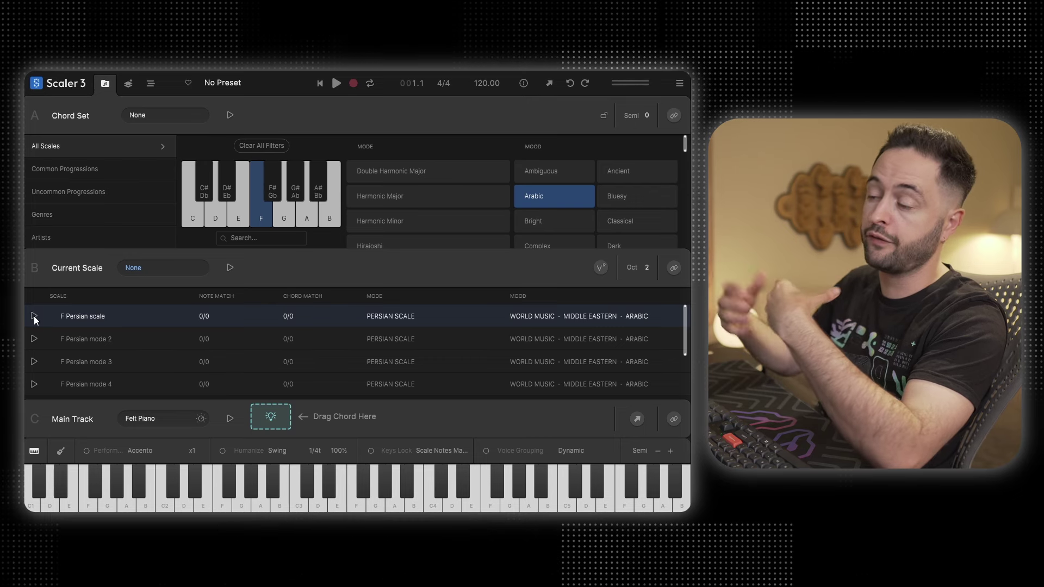
click(34, 316)
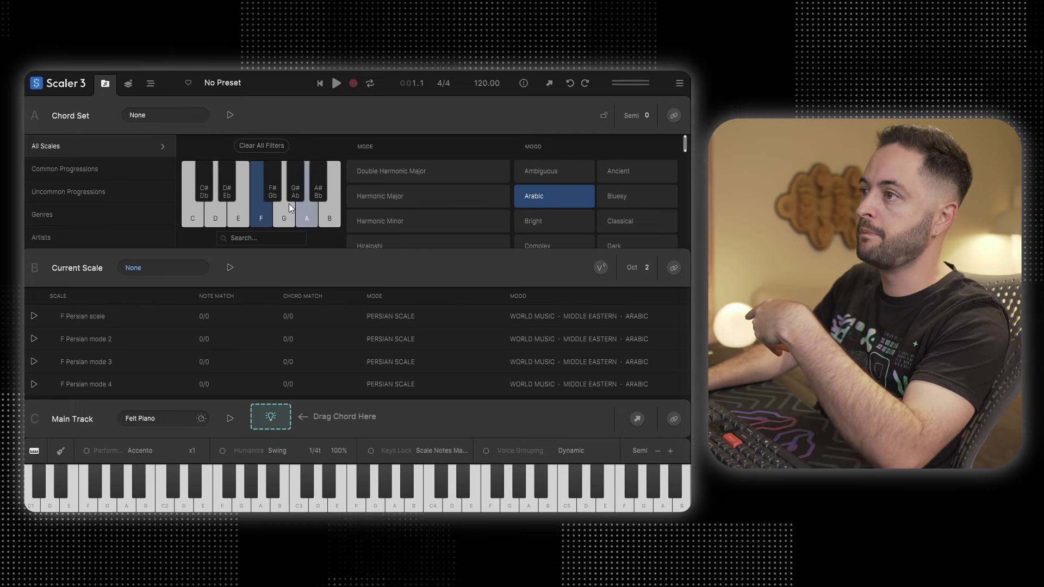
click(256, 146)
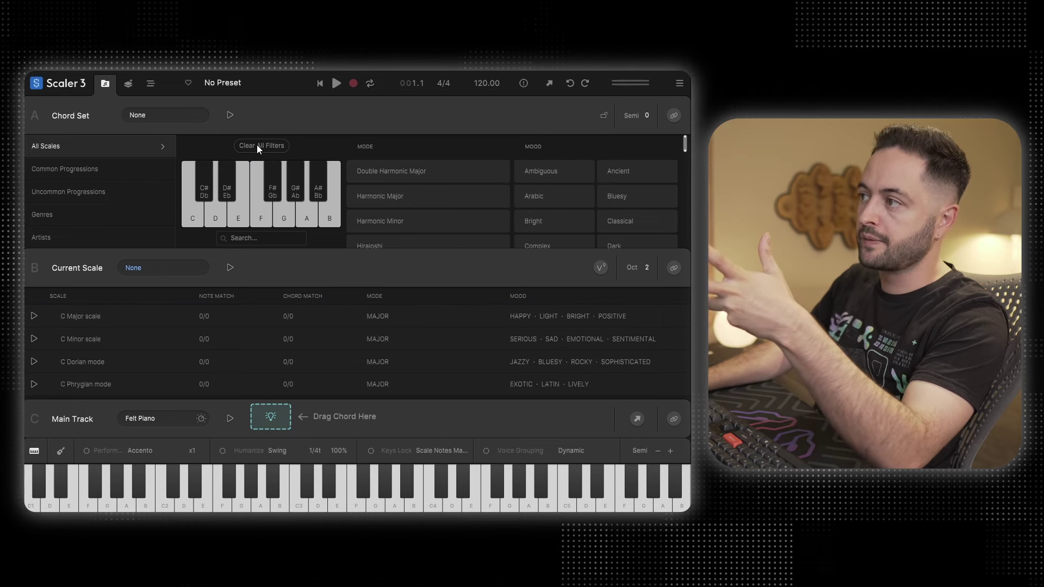
- Filter the scales to root note E and load E Phrygian mode as the current scale
click(232, 221)
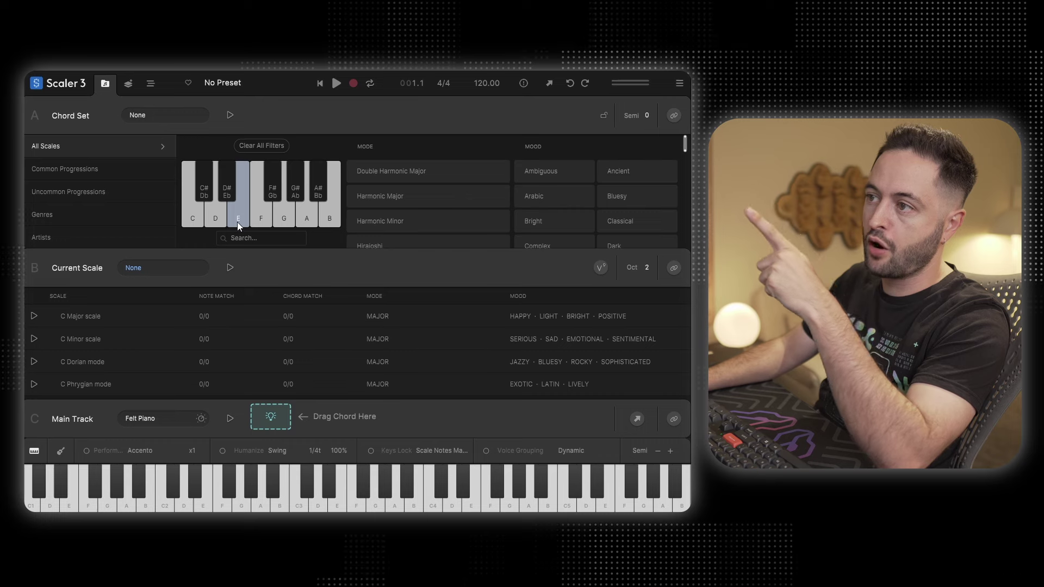
click(237, 222)
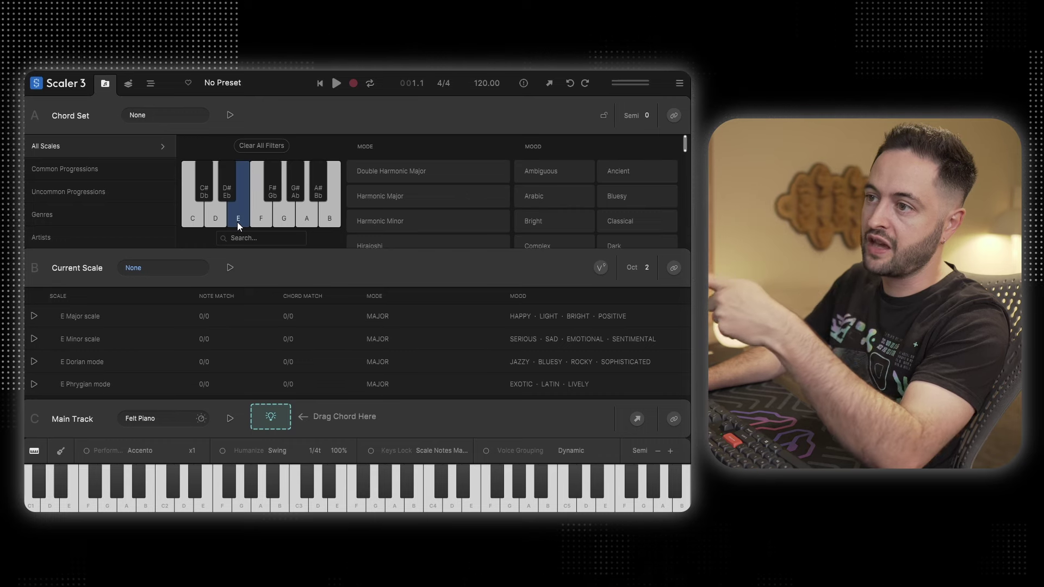
click(84, 386)
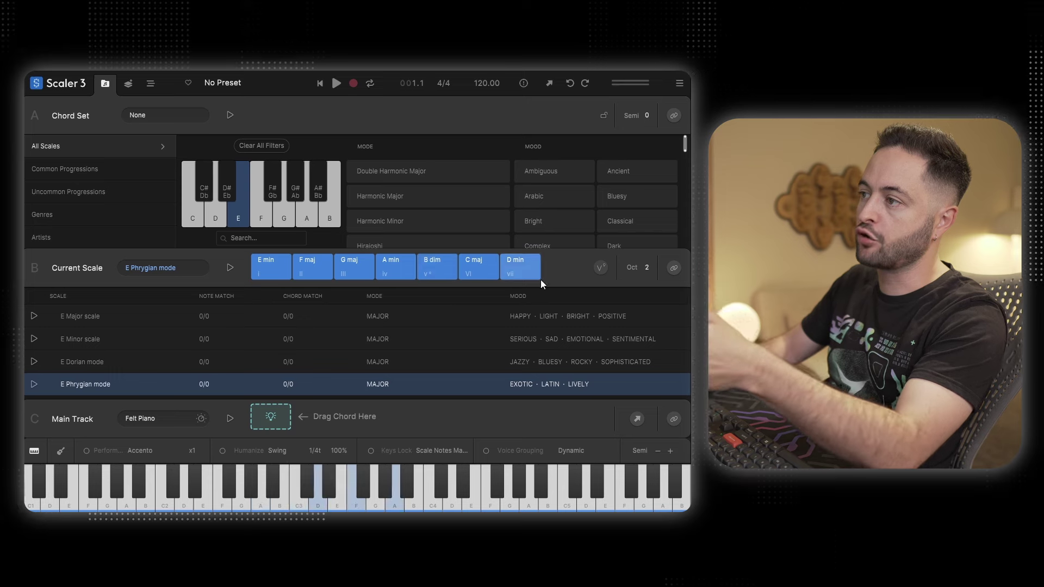
- Preview the E Phrygian chords and add E min as the first chord of the main track
click(232, 266)
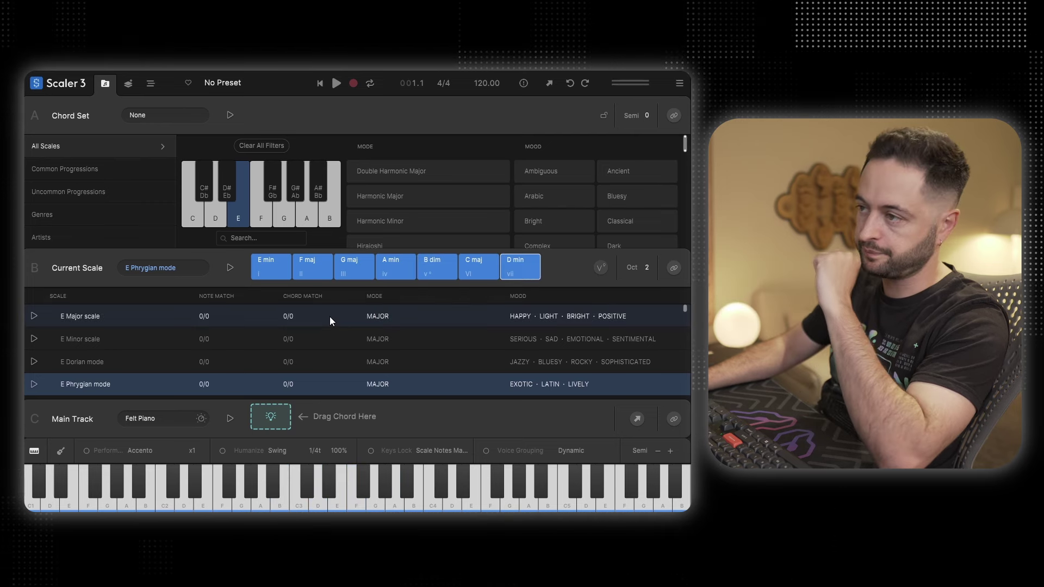
click(272, 266)
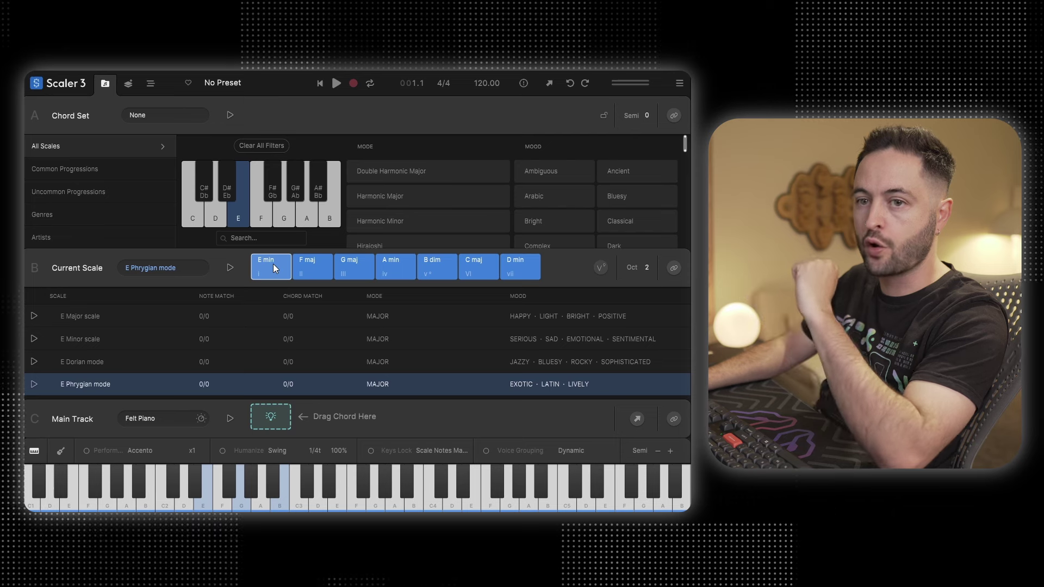
drag(265, 266, 266, 410)
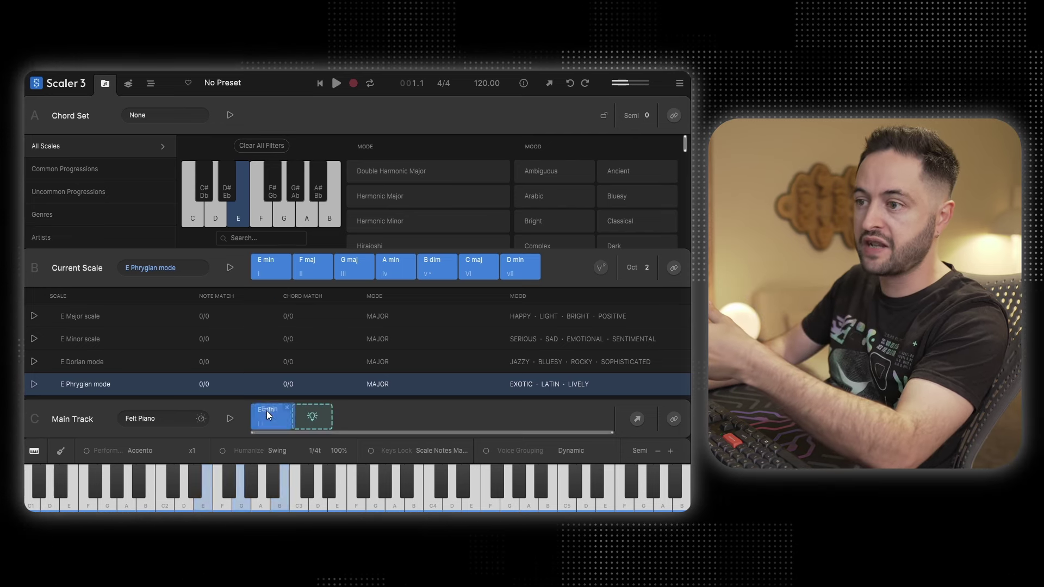
click(278, 420)
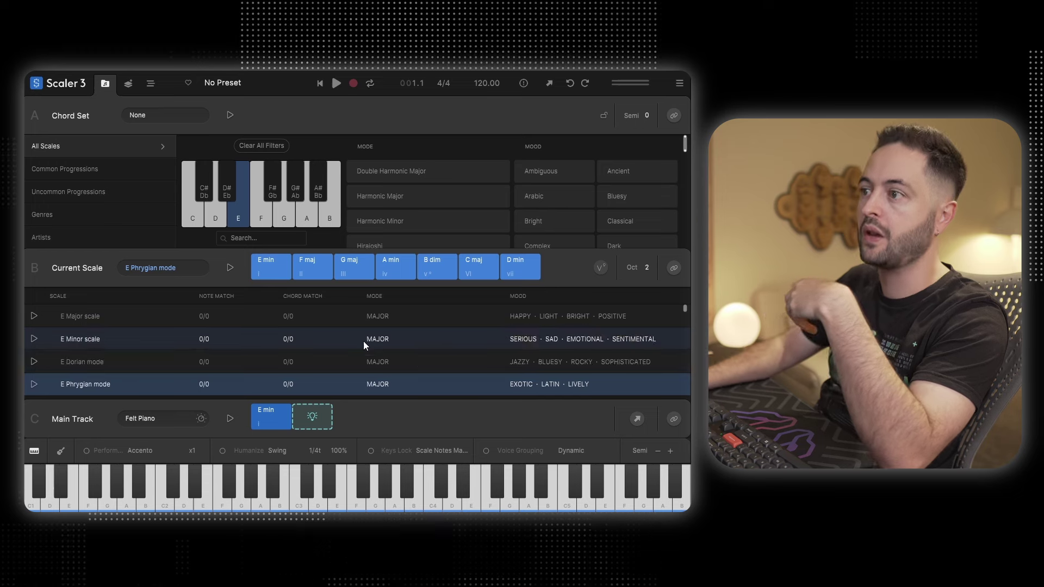
- Audition E min, F maj, G maj and A min from the current scale and add G maj as the main track's second chord
click(260, 272)
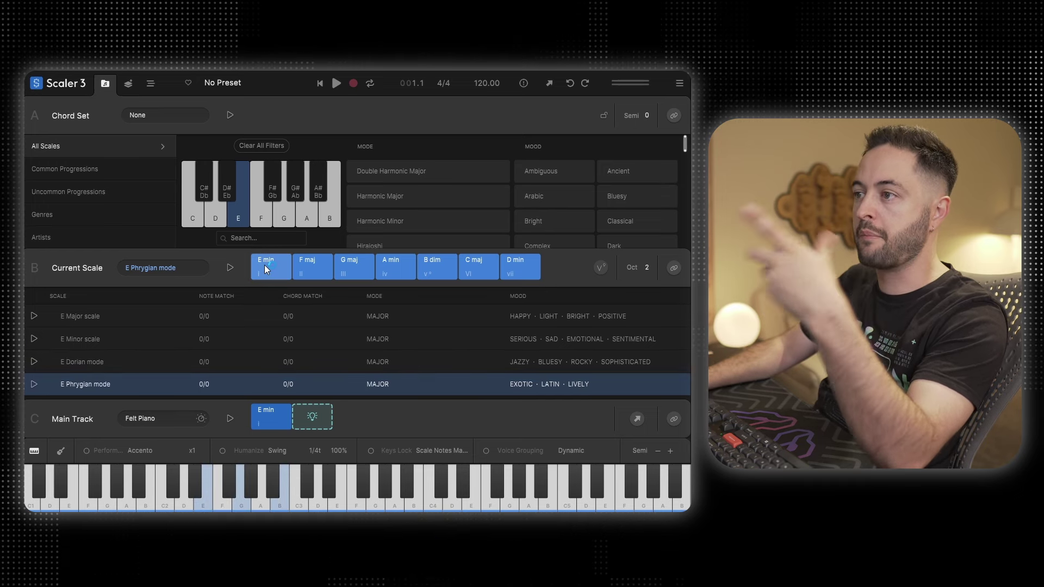
click(369, 269)
click(313, 270)
click(394, 271)
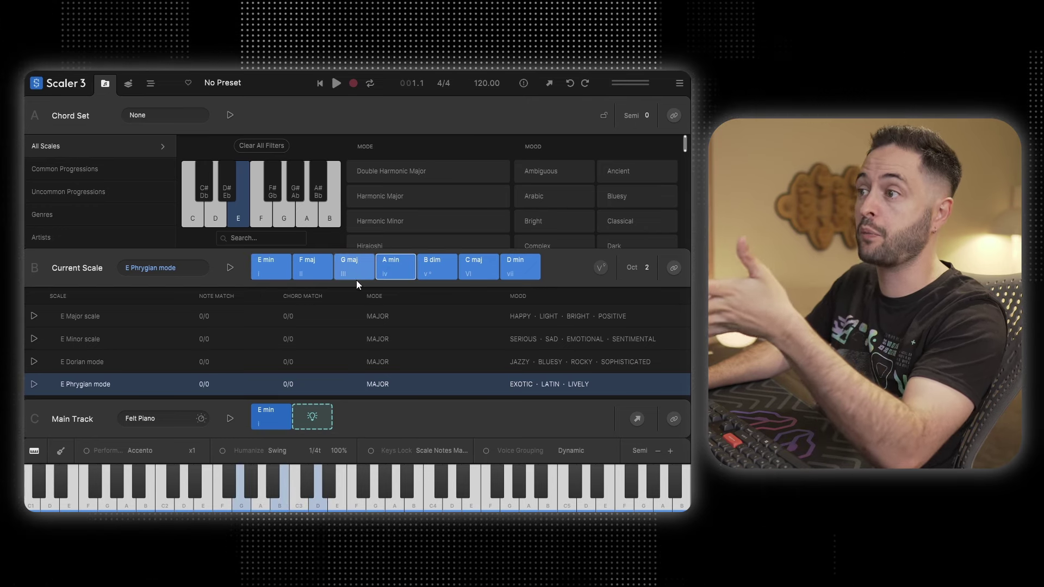
drag(354, 262, 322, 417)
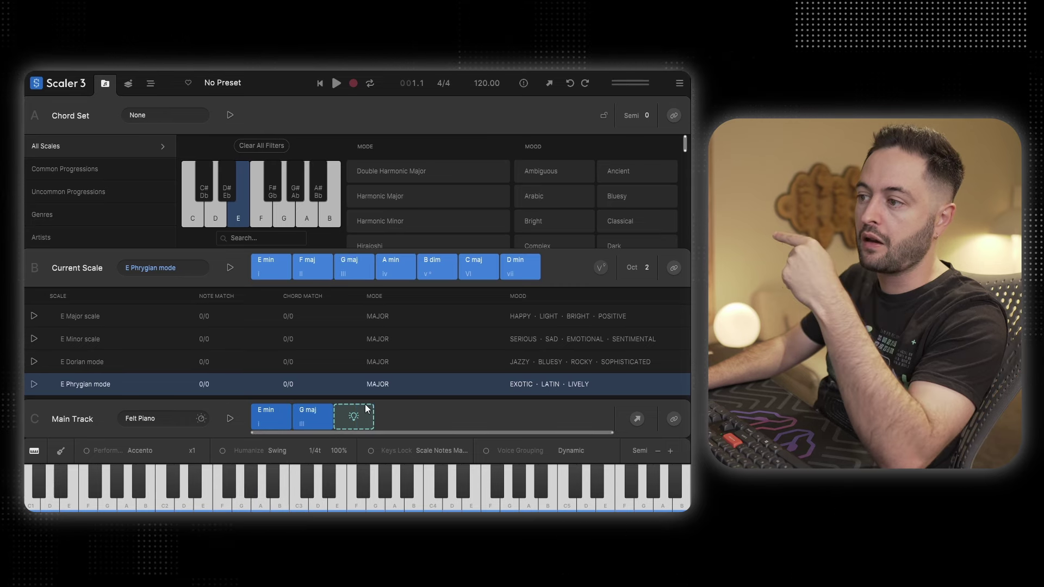
- Audition the suggested chords to follow G maj and add A min as the main track's third chord
click(354, 417)
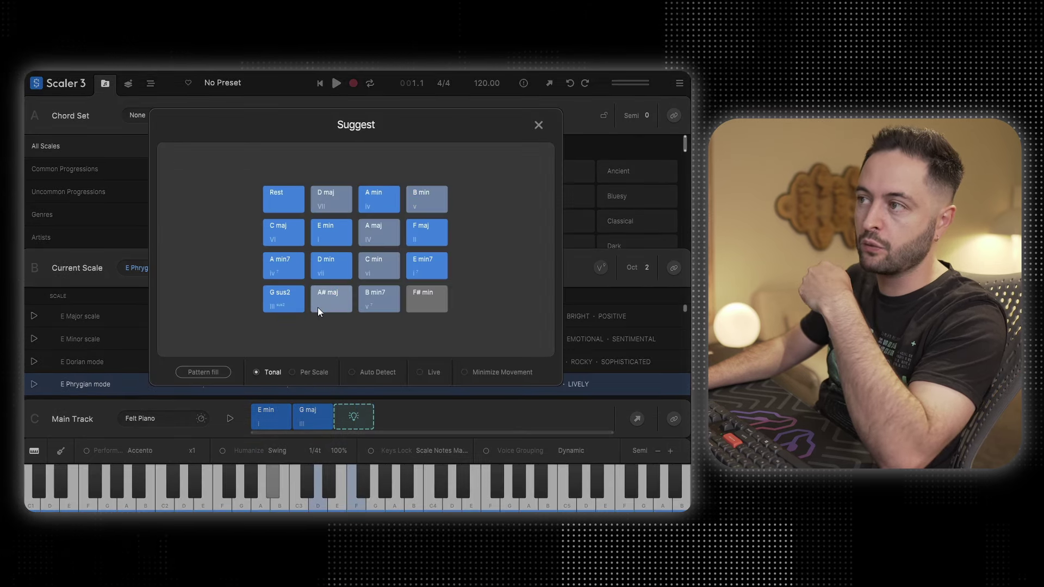
click(309, 413)
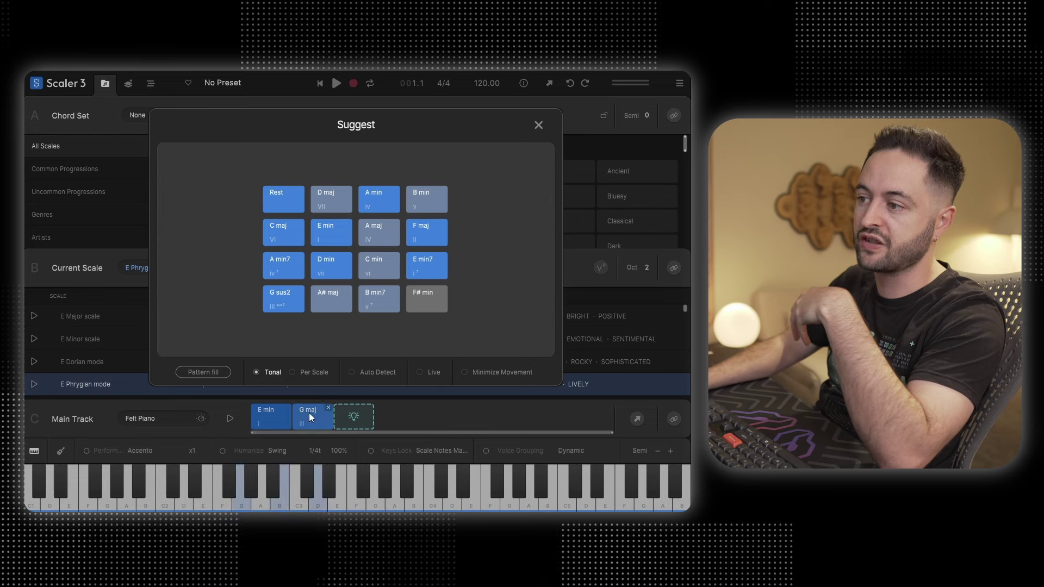
click(308, 415)
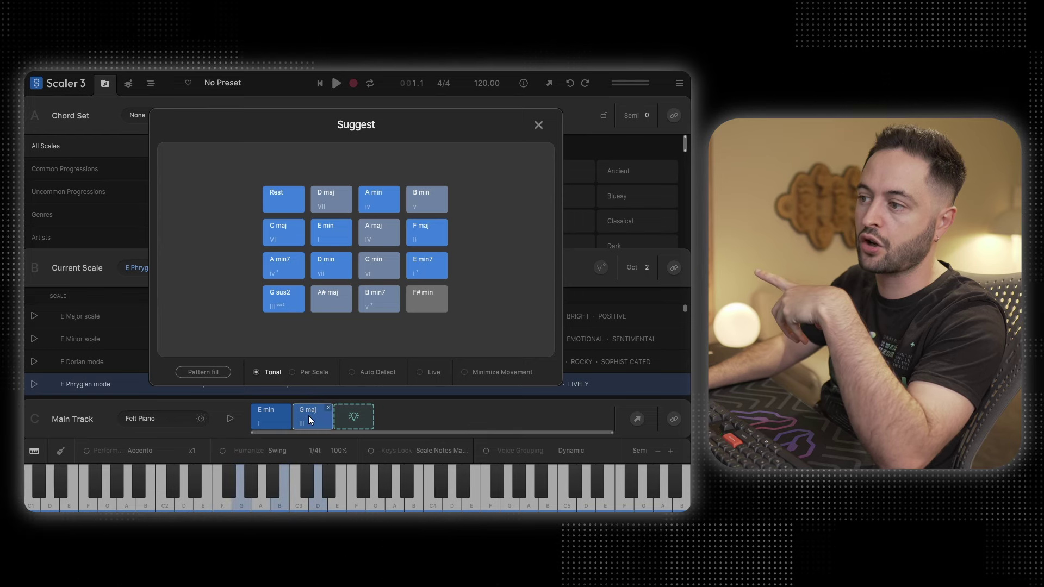
click(430, 207)
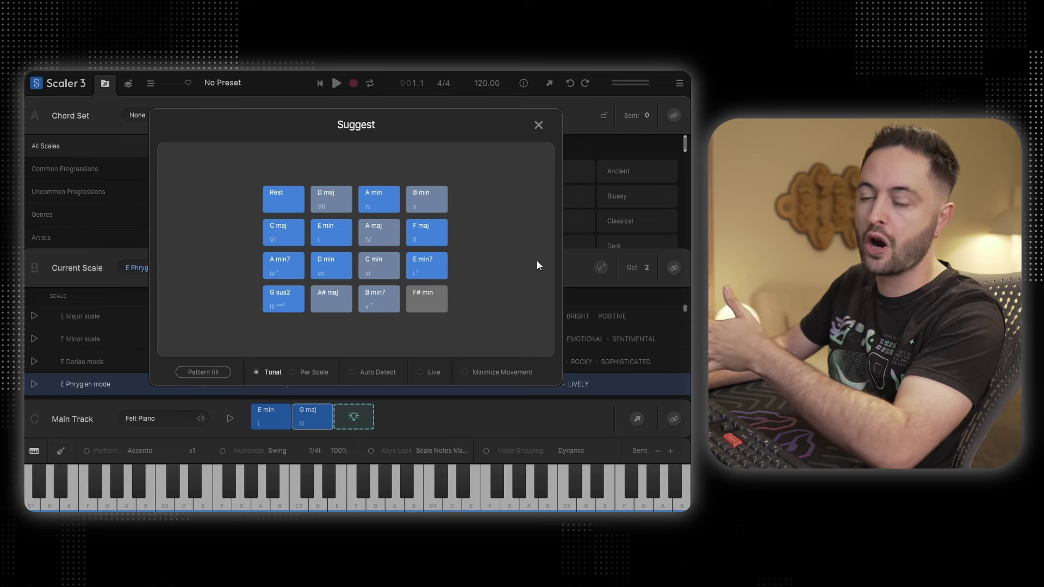
click(414, 235)
click(389, 209)
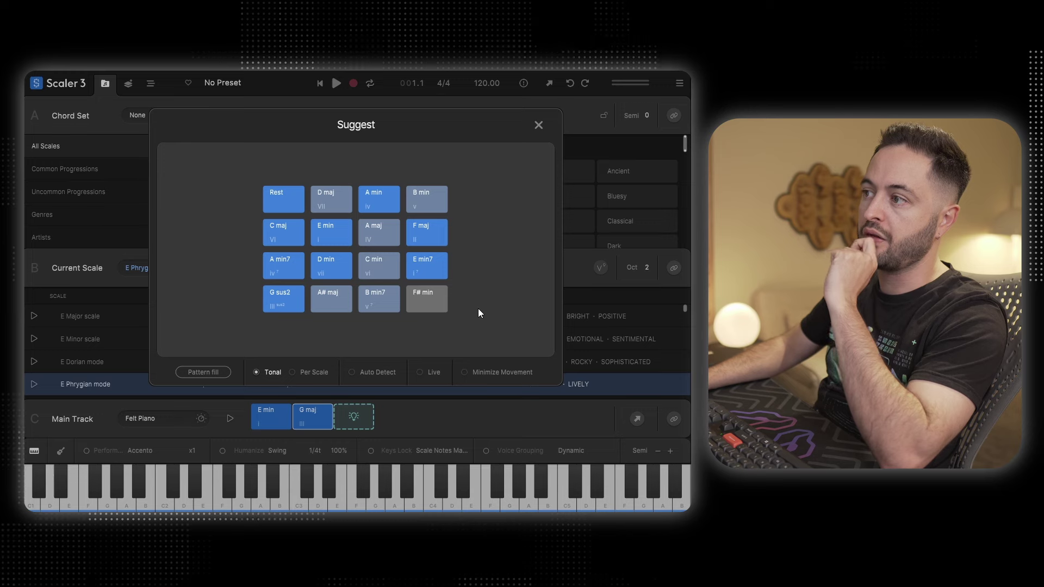
click(434, 313)
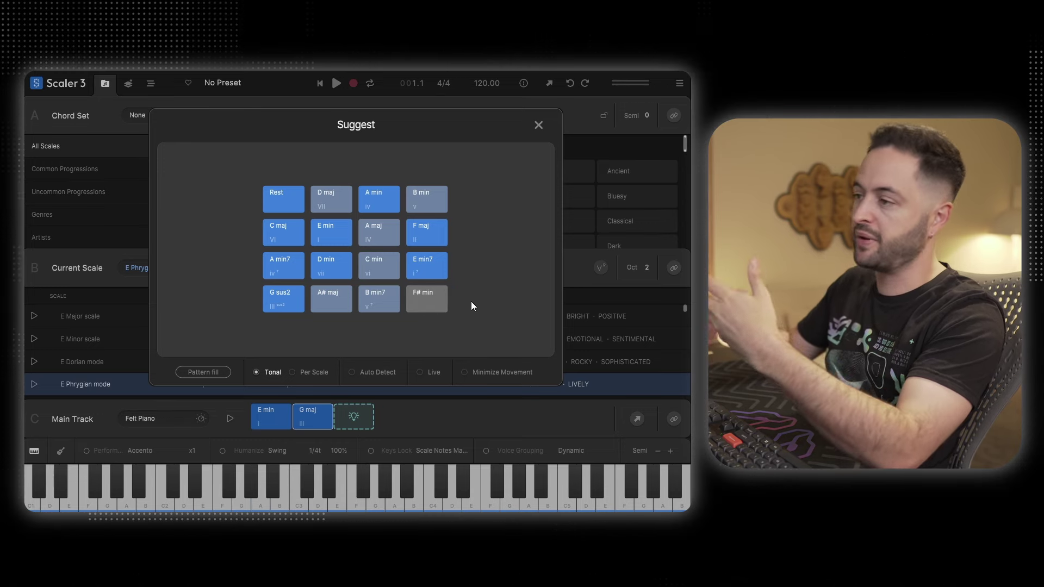
click(438, 198)
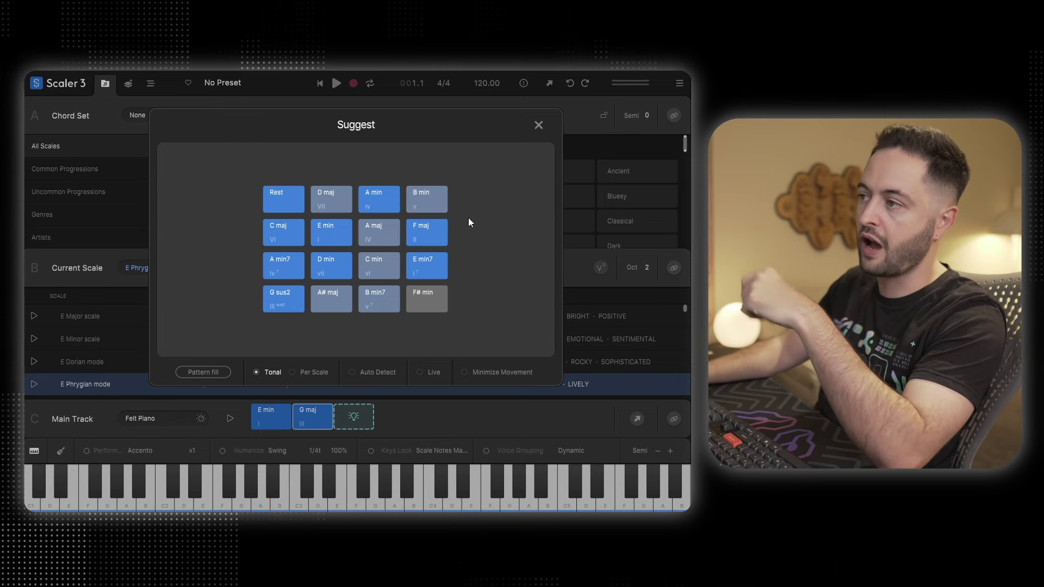
click(382, 209)
drag(381, 208, 373, 433)
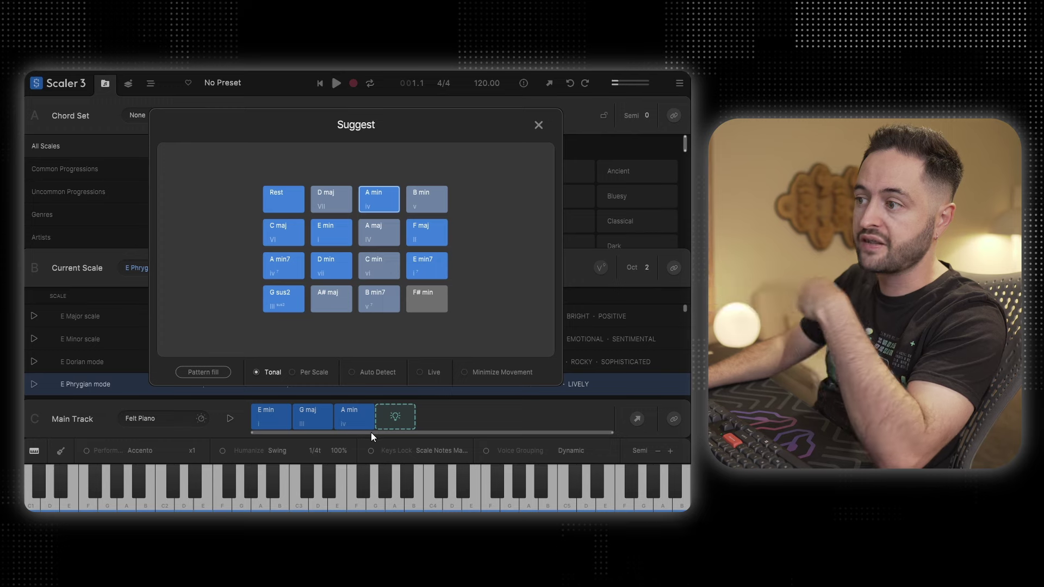
- Add the suggested C maj7 chord after A min on the main track and close the chord suggestions
click(350, 414)
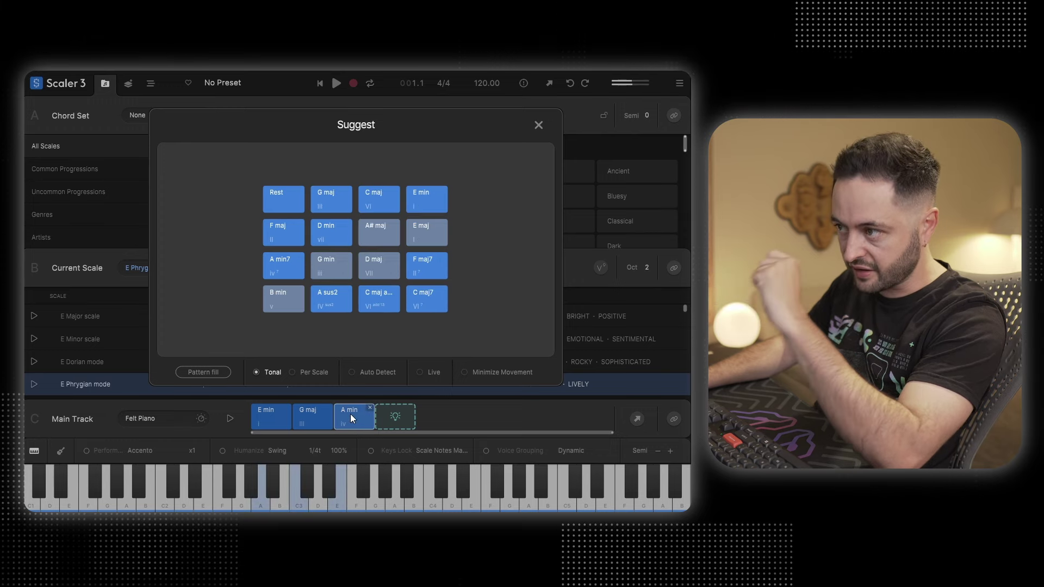
click(418, 304)
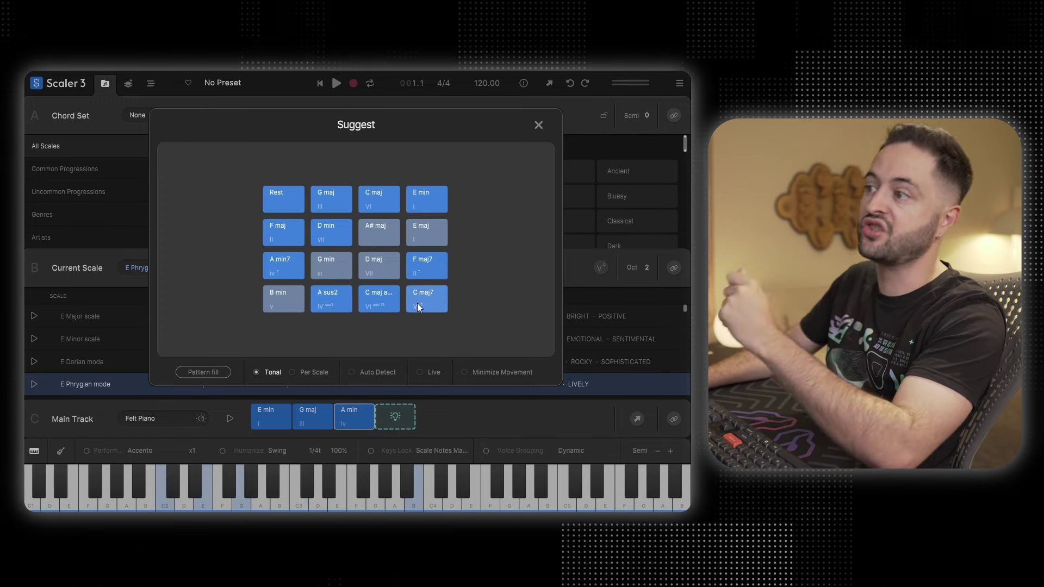
drag(426, 298, 456, 317)
drag(417, 413, 405, 419)
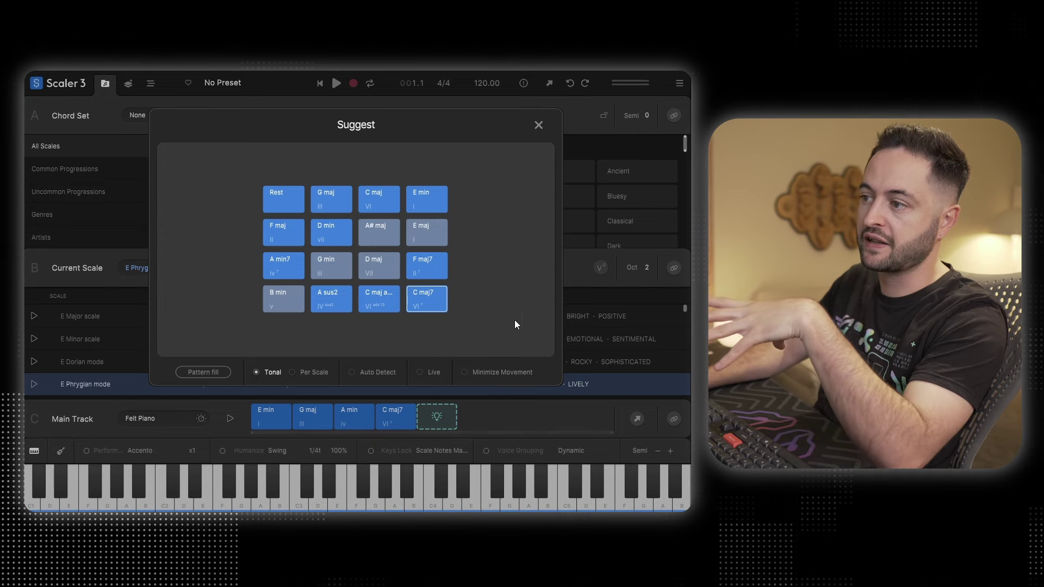
click(538, 125)
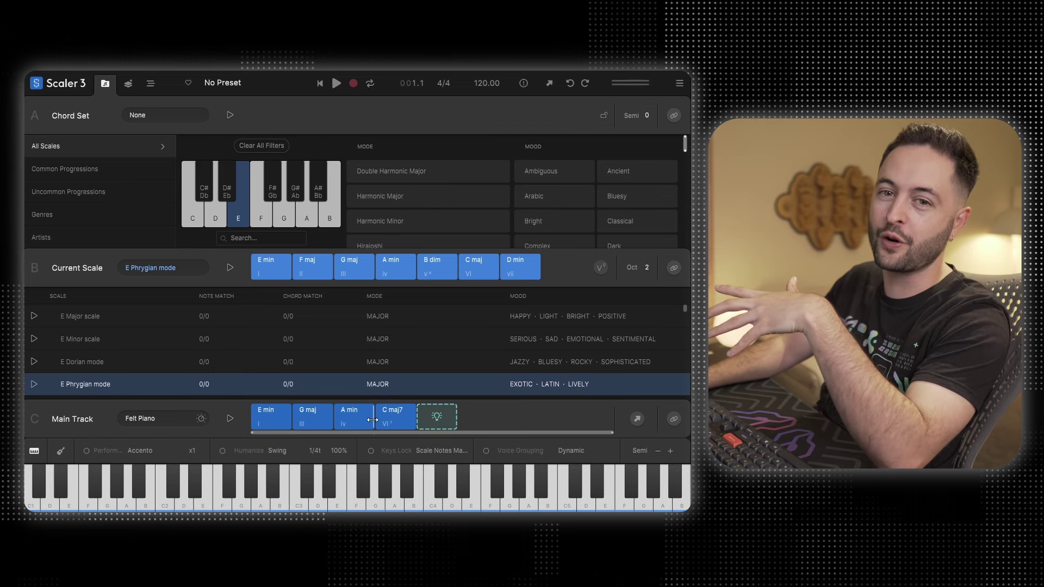
- Play back the main track's four chords and look through the Modulation, Explore, Colors and Sketch pages
click(229, 419)
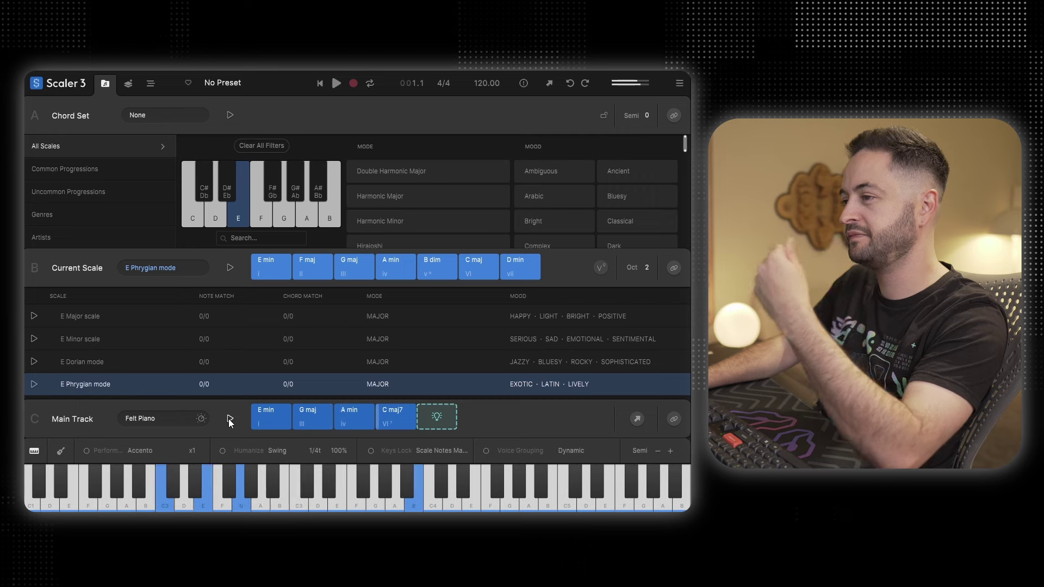
click(229, 418)
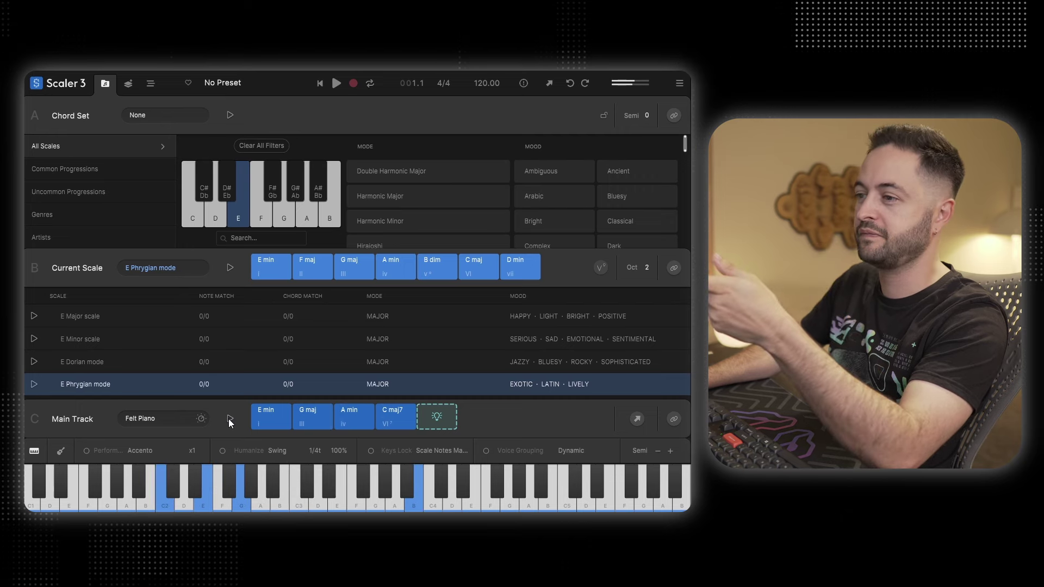
click(128, 84)
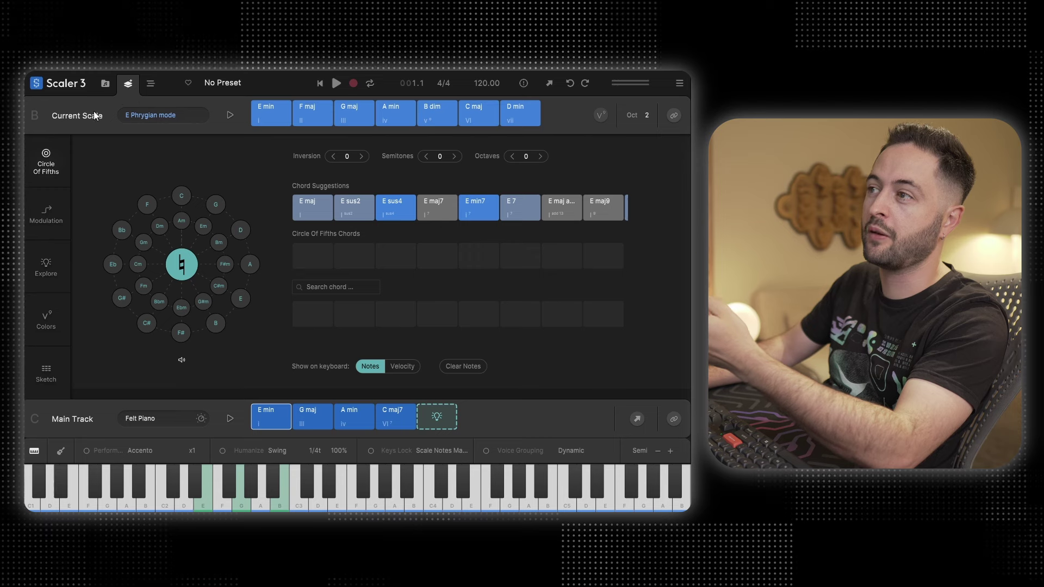
click(42, 212)
click(48, 266)
click(49, 315)
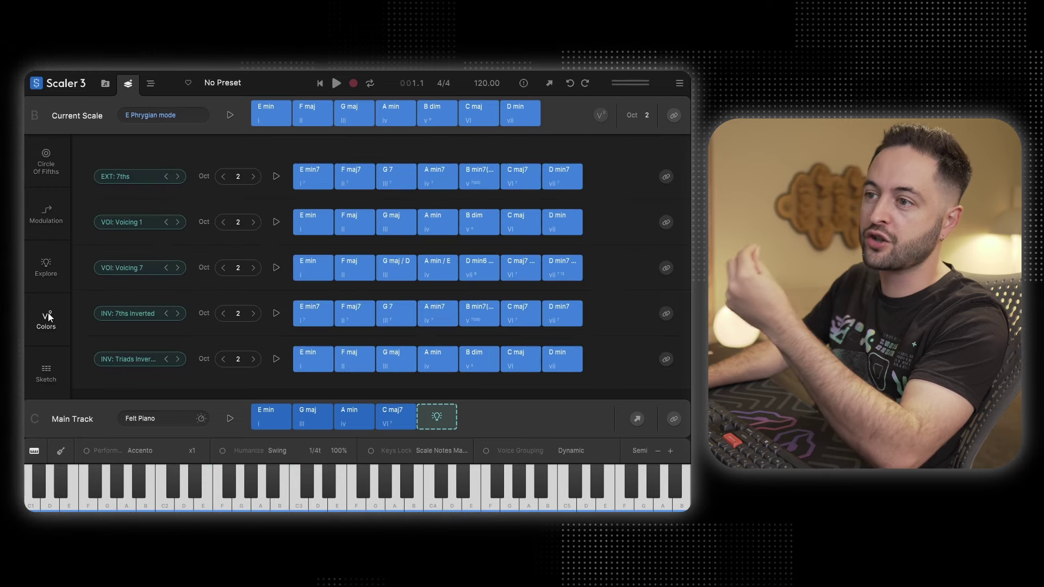
click(51, 384)
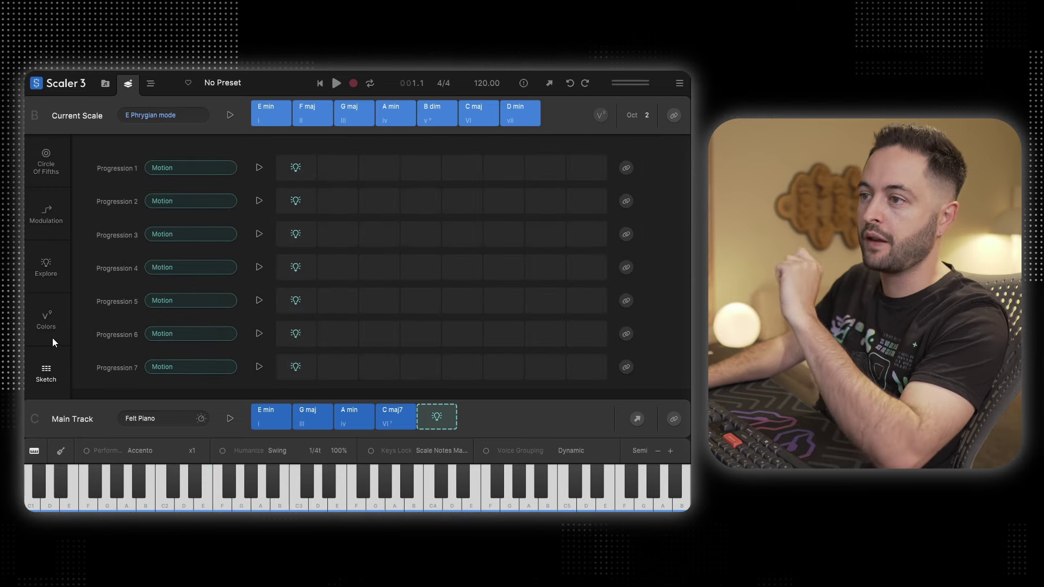
- Examine the Extensions, Voicings, Variations, Substitutions and Inversions categories in the Colors options of the 7ths row, keeping its setting
click(53, 314)
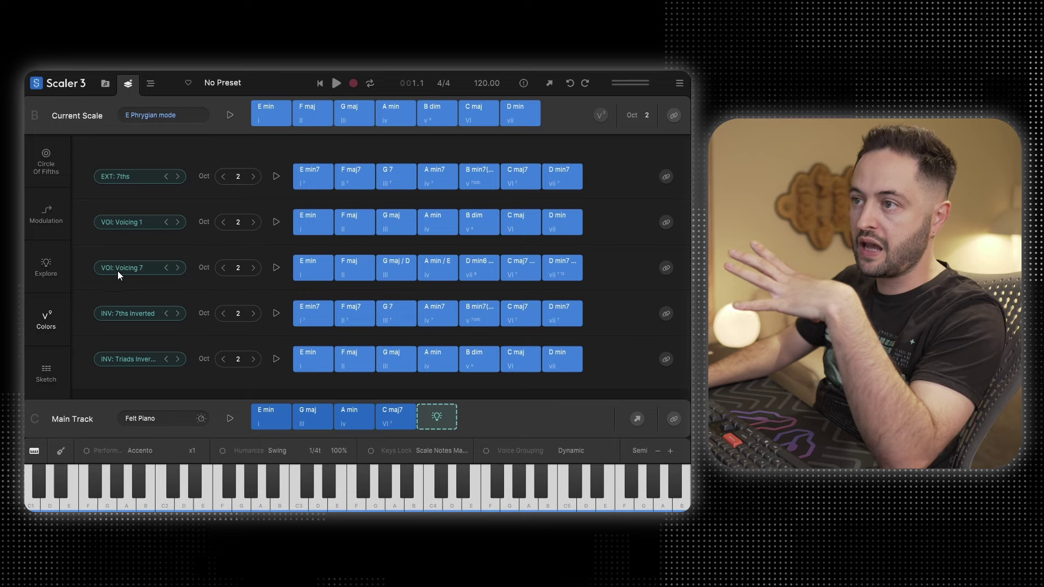
click(110, 176)
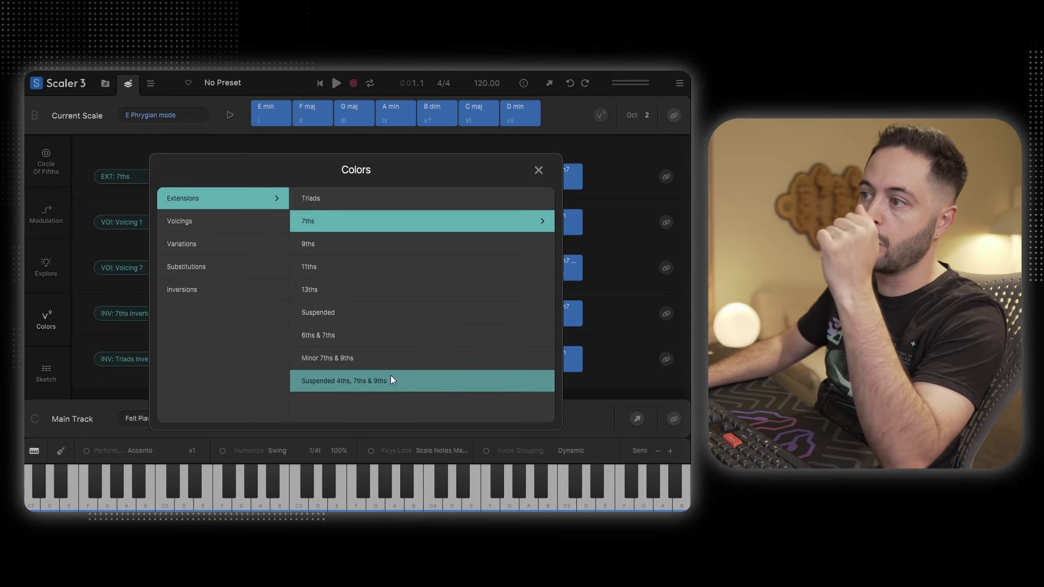
click(239, 224)
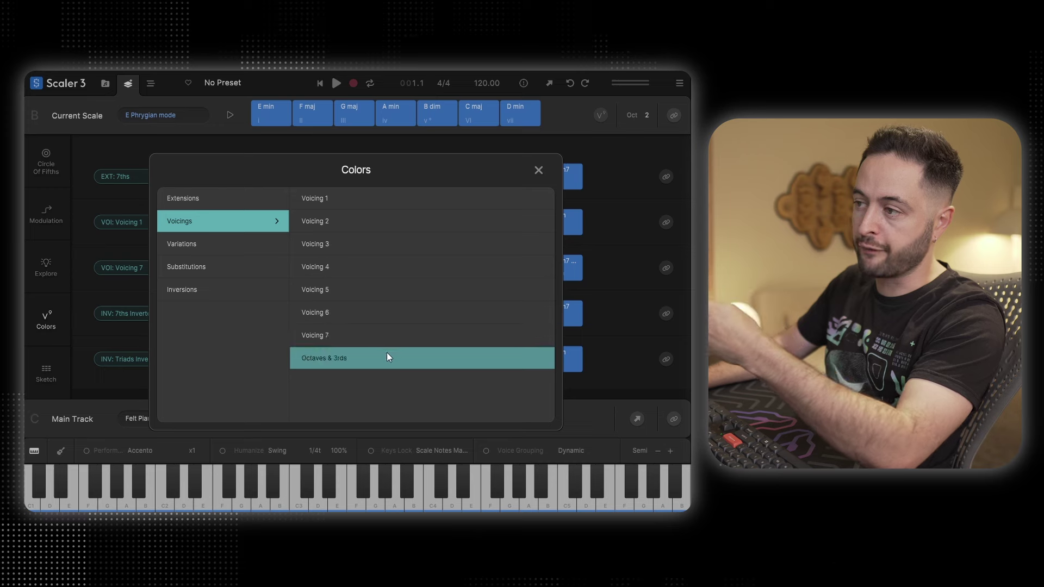
click(194, 246)
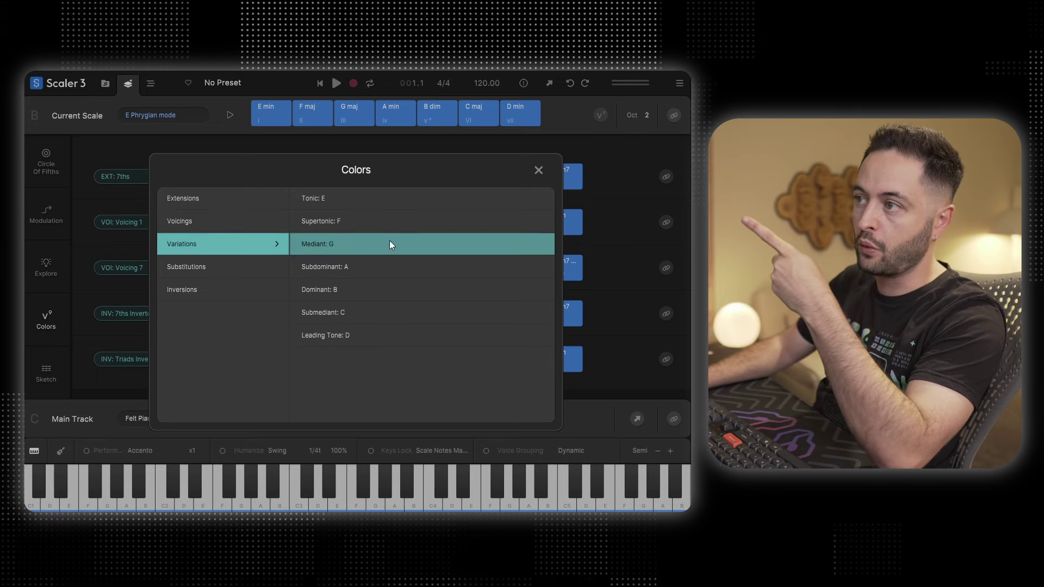
click(228, 269)
click(212, 291)
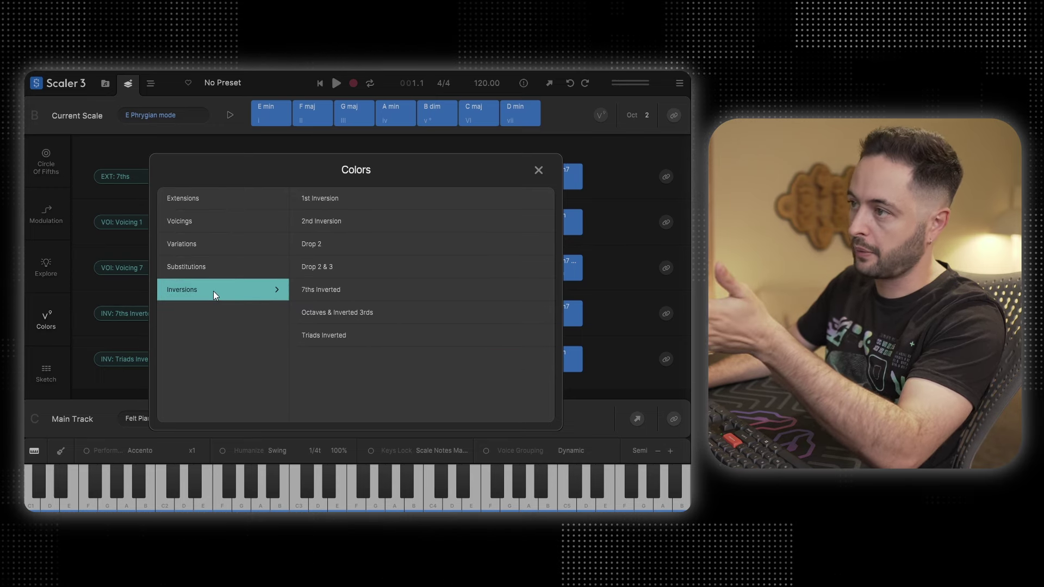
click(538, 171)
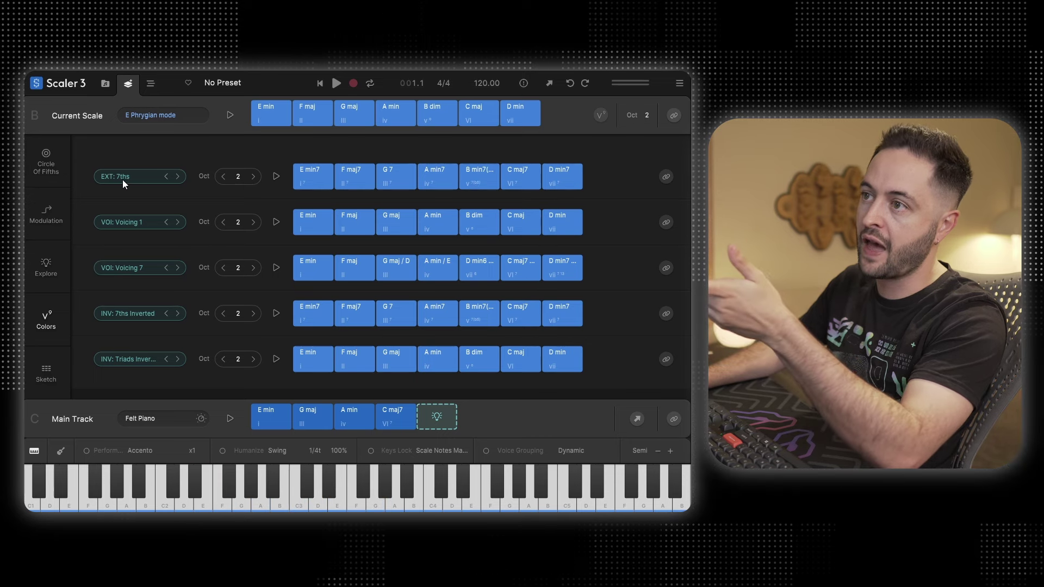
- Audition chords of the 7ths row, including E min7, G 7 and B min7, on the Colors page
click(303, 184)
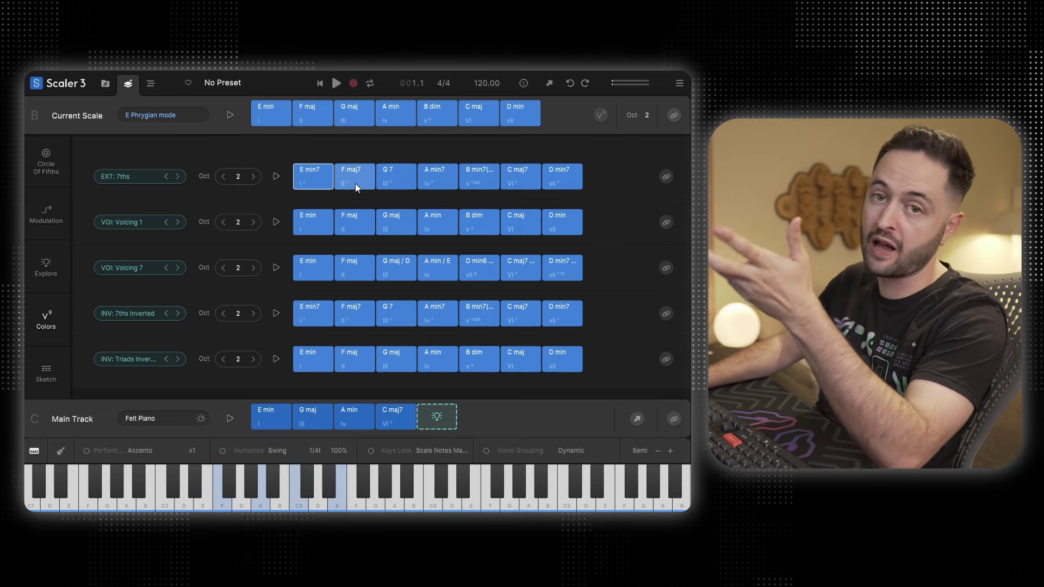
click(388, 182)
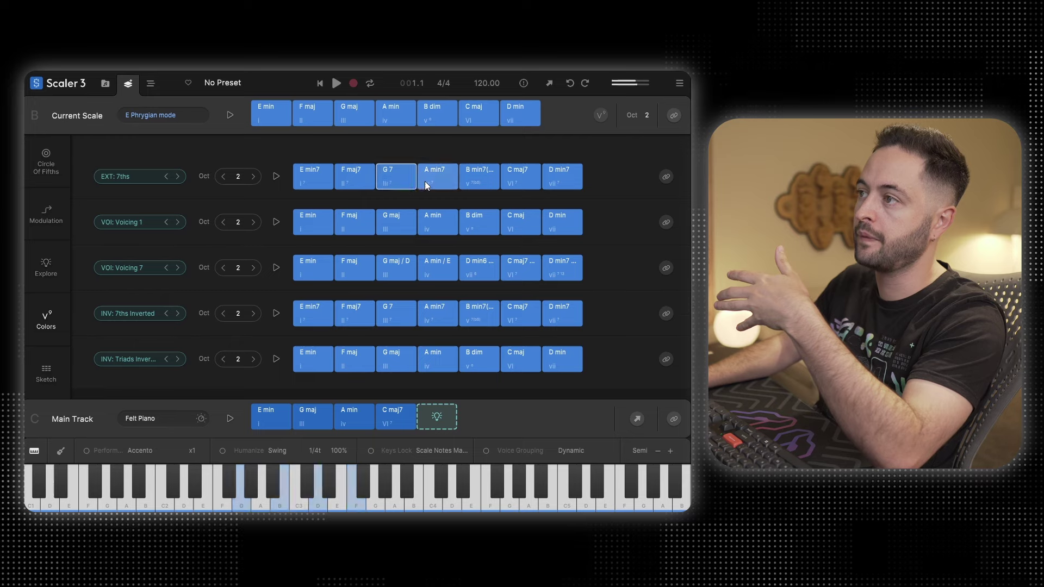
click(480, 180)
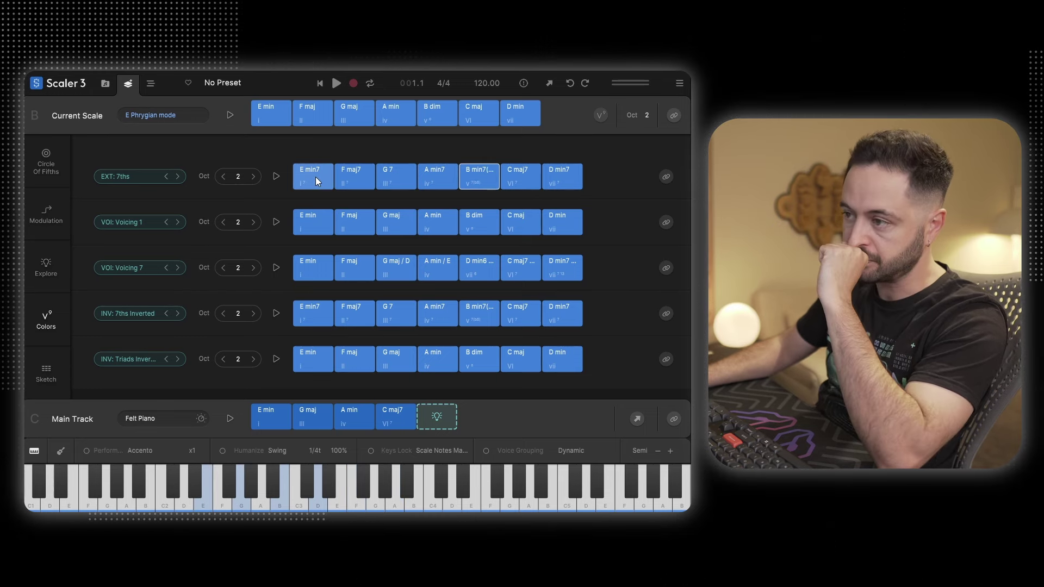
- Compare the Voicing 1 version of E min with the E min already on the main track
click(319, 224)
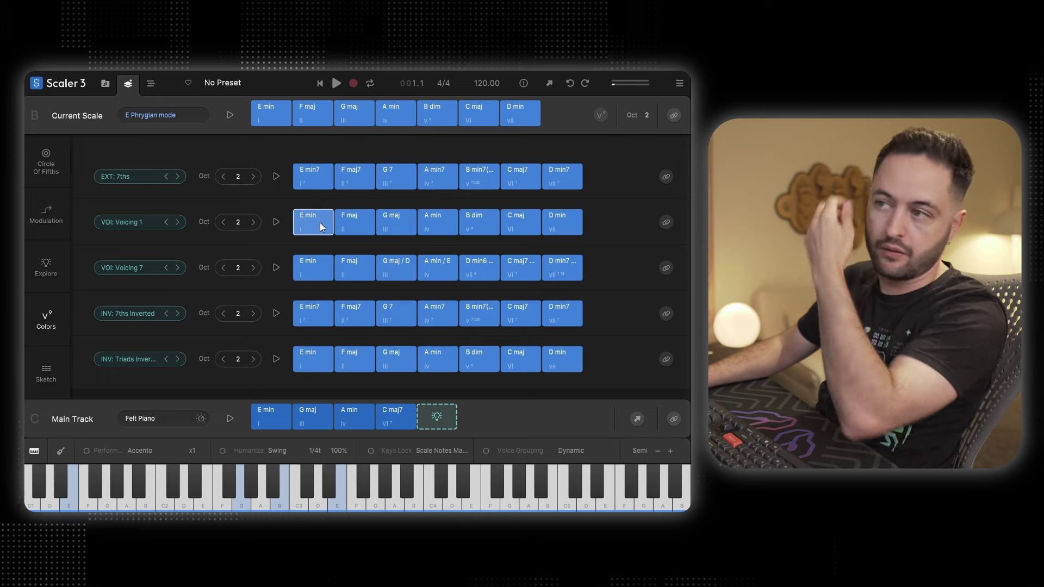
click(322, 227)
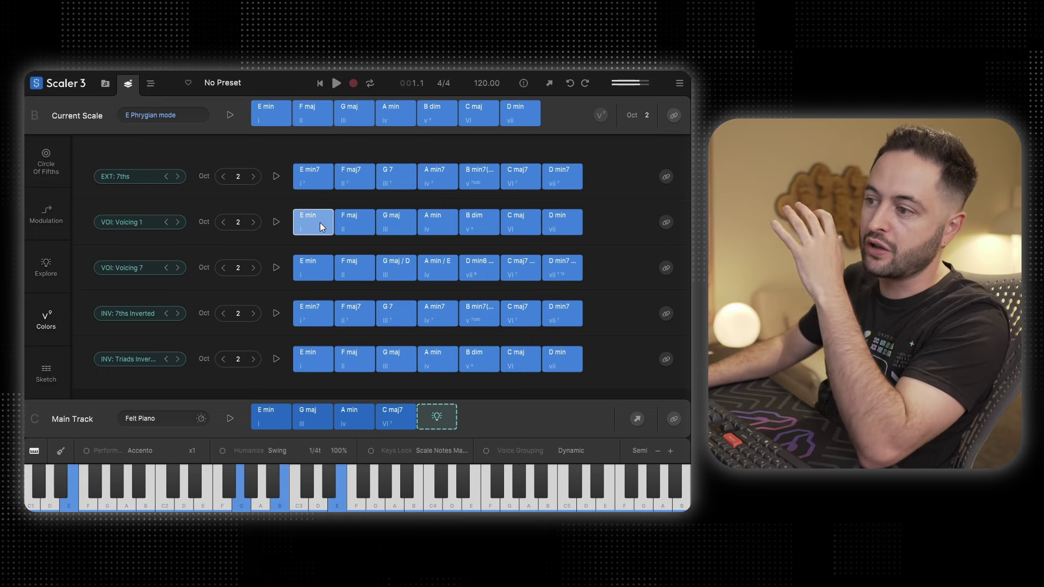
click(271, 420)
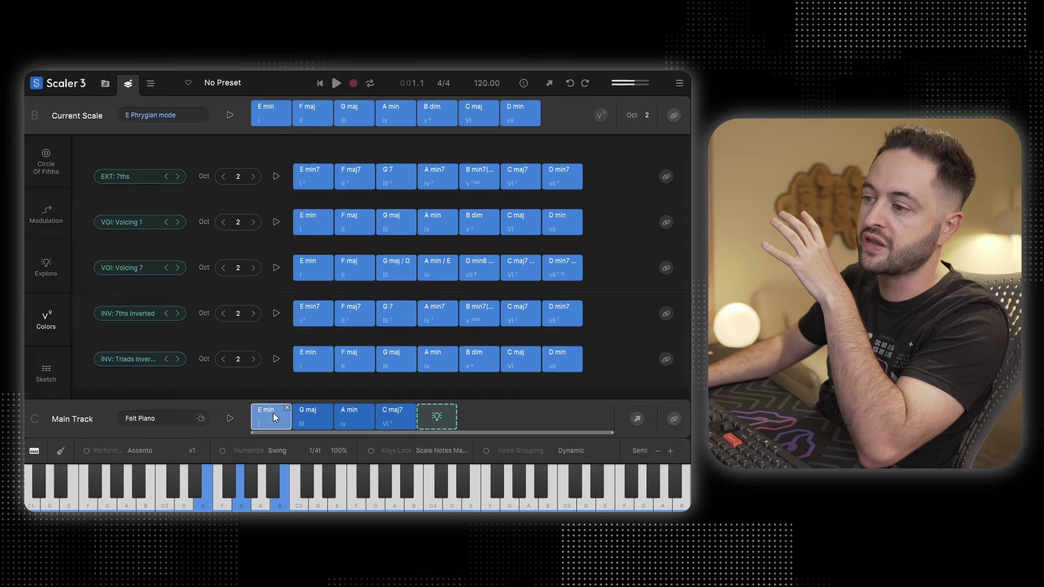
click(315, 228)
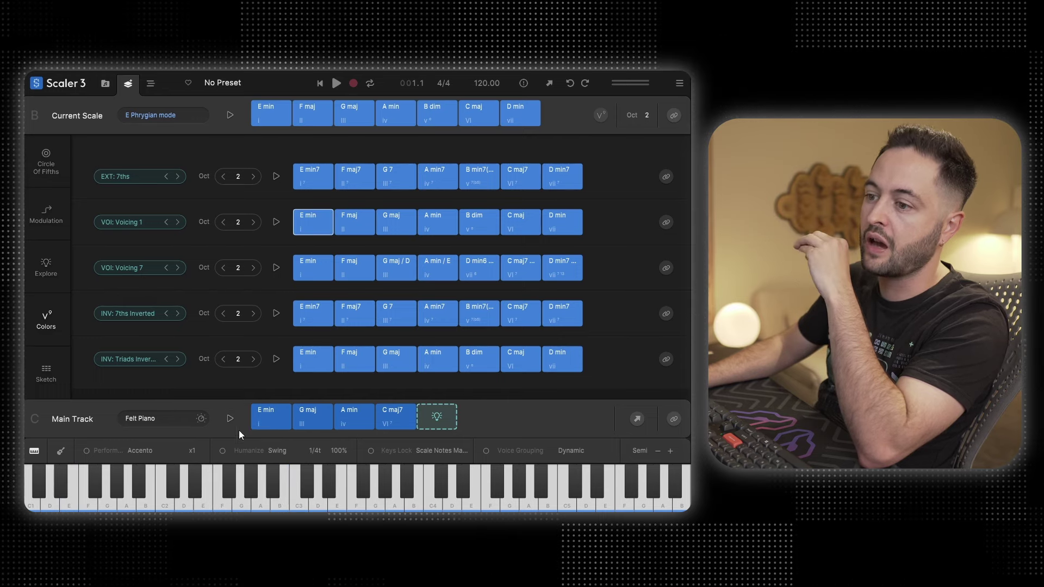
click(320, 228)
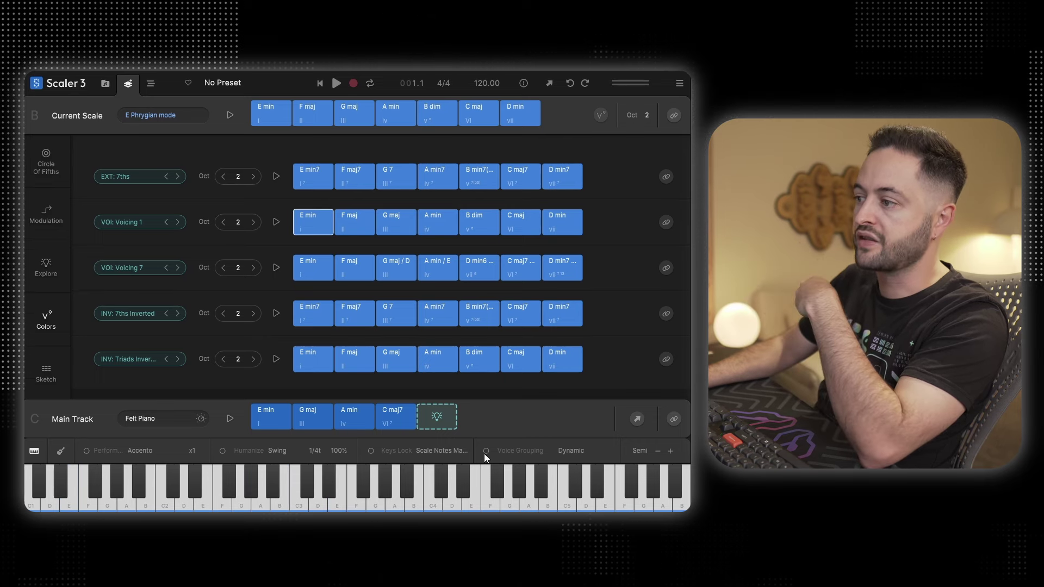
- Replace the main track's first chord with the Voicing 1 E min and line up G maj, A min and C maj7 directly behind it
drag(313, 224, 280, 423)
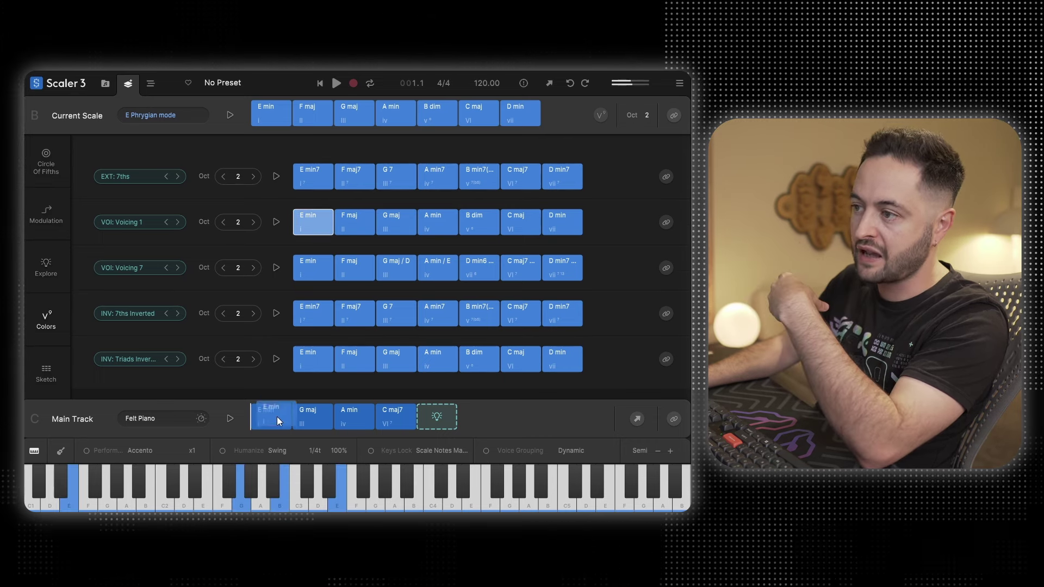
drag(274, 417, 277, 423)
click(273, 422)
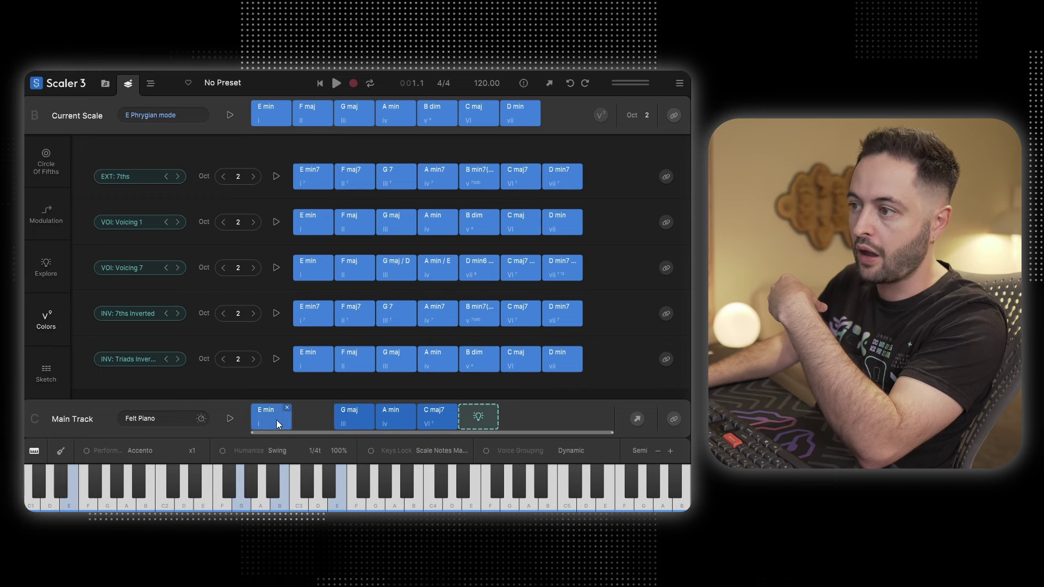
drag(347, 417, 314, 418)
drag(391, 417, 353, 419)
drag(435, 418, 397, 419)
drag(317, 233, 288, 420)
click(261, 417)
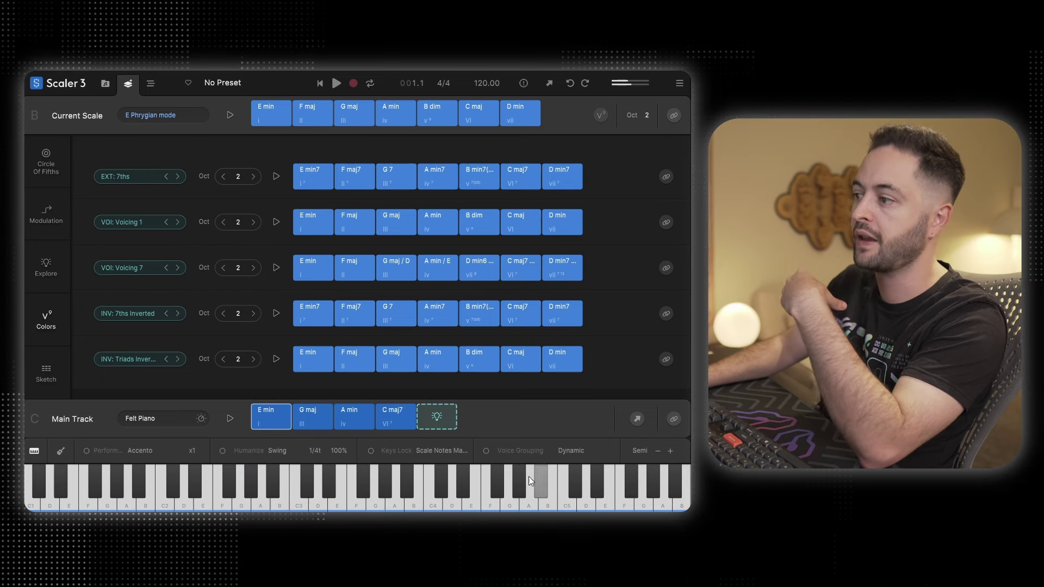
- Turn on Voice Grouping in Dynamic mode and audition the main track's E min
click(486, 451)
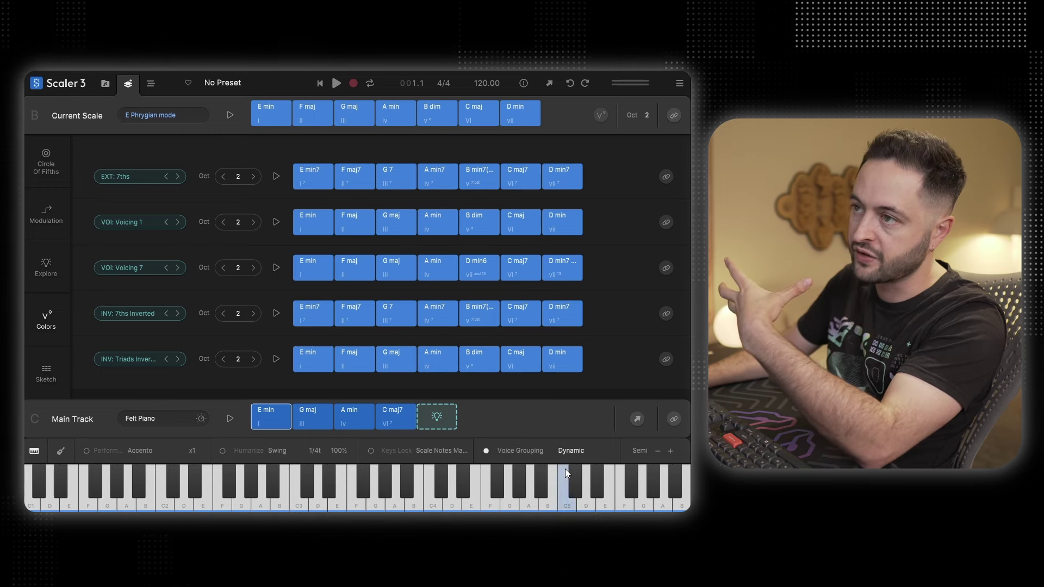
click(268, 425)
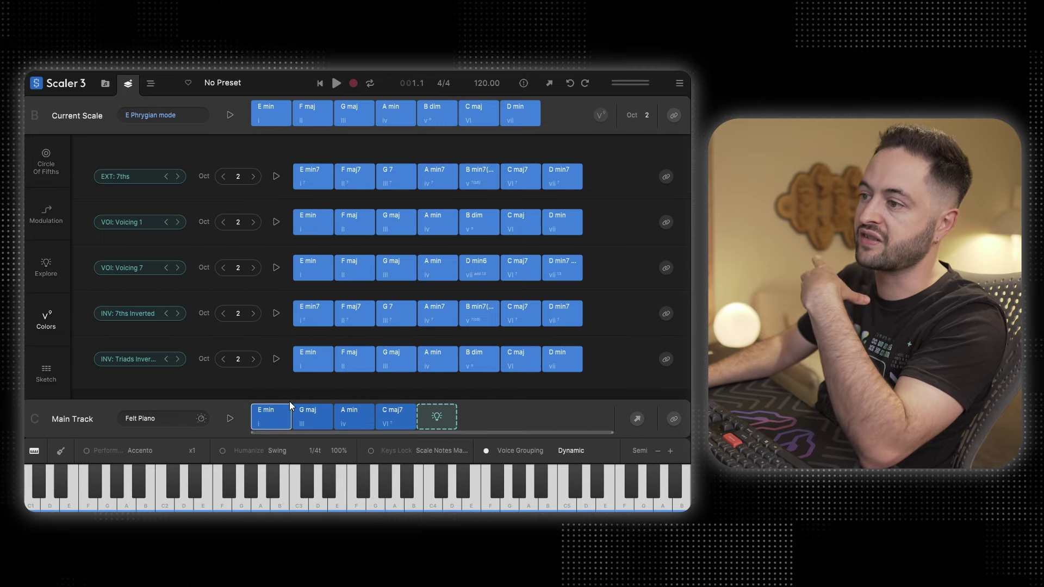
click(287, 412)
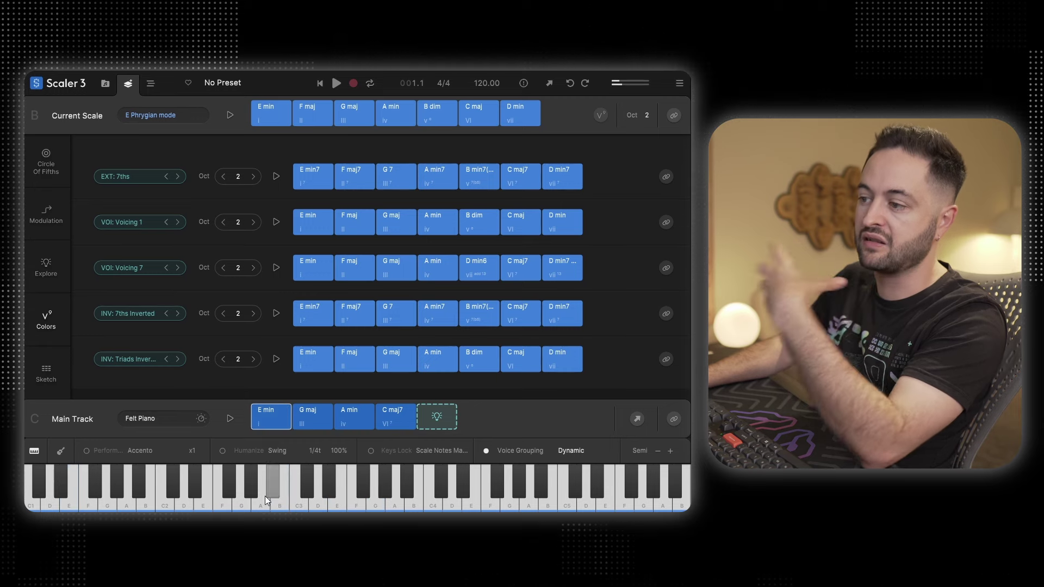
- Audition the main track's E min, G maj, A min and C maj7 in order, three times over
click(280, 425)
click(307, 418)
click(352, 422)
click(395, 420)
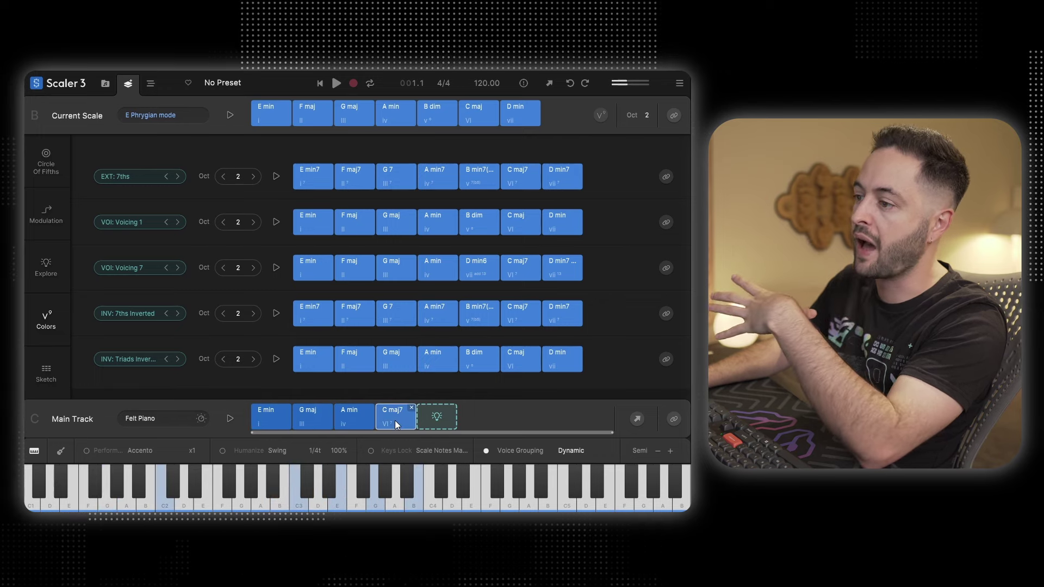
click(285, 422)
click(305, 424)
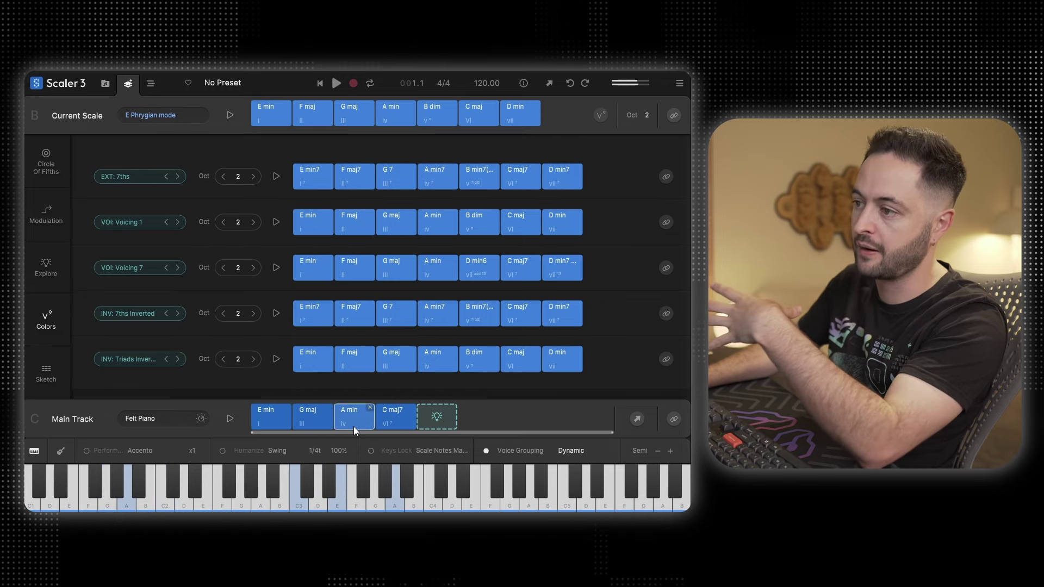
click(354, 425)
click(396, 421)
click(277, 425)
click(308, 422)
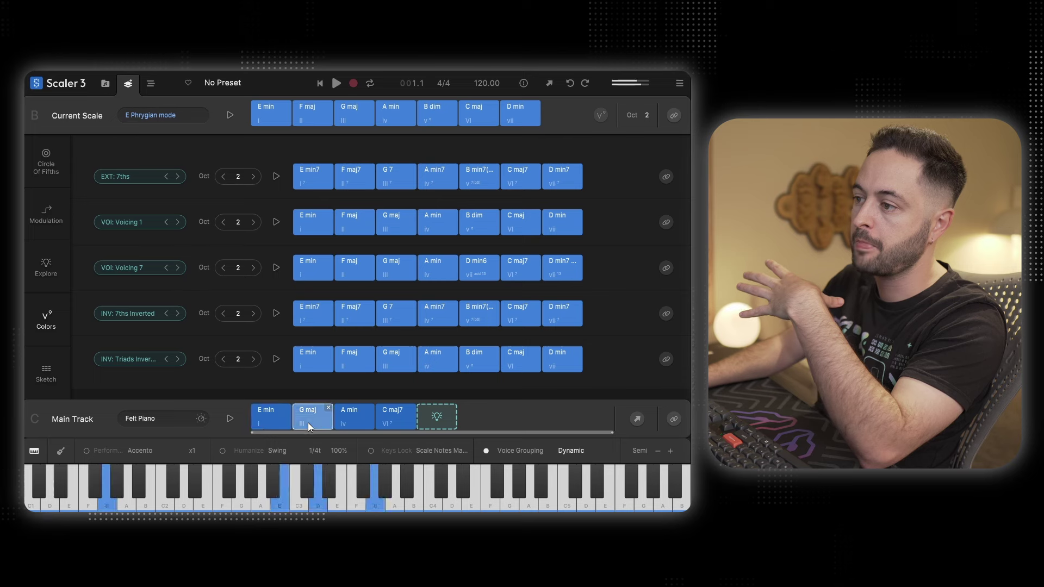
click(351, 420)
click(389, 421)
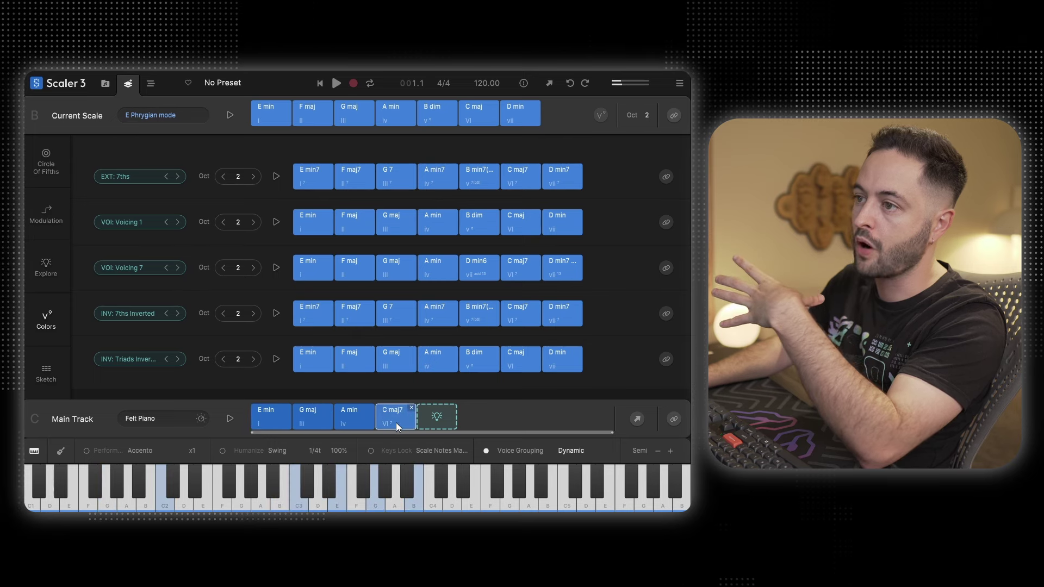
click(314, 223)
click(527, 220)
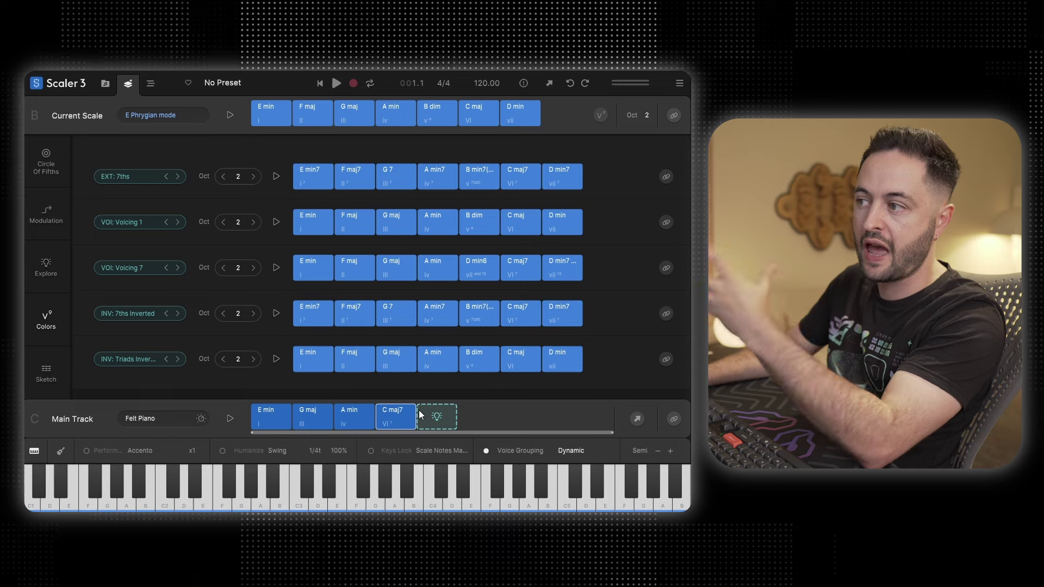
click(279, 411)
click(403, 365)
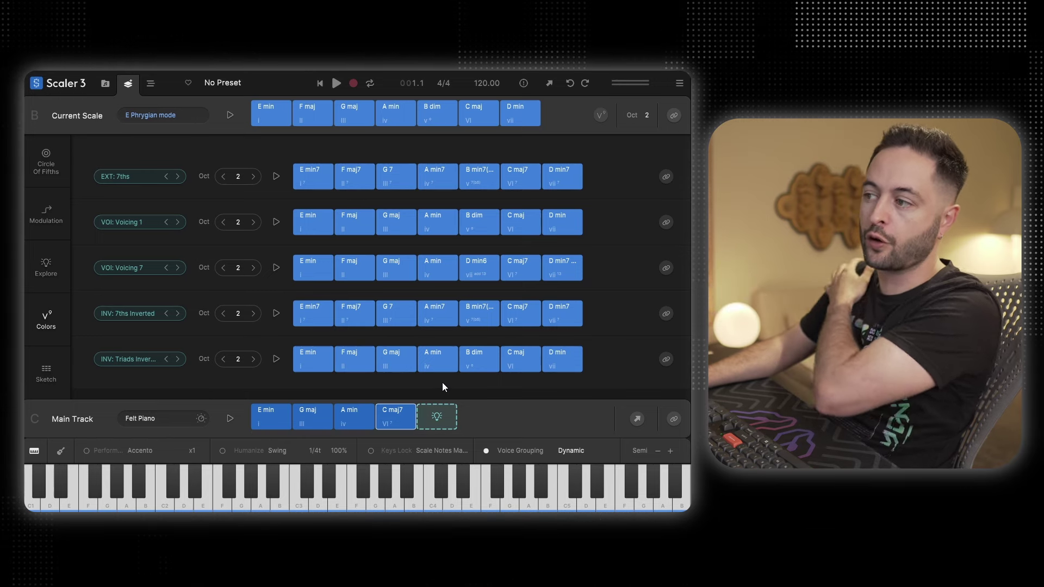
click(568, 224)
click(348, 407)
click(316, 414)
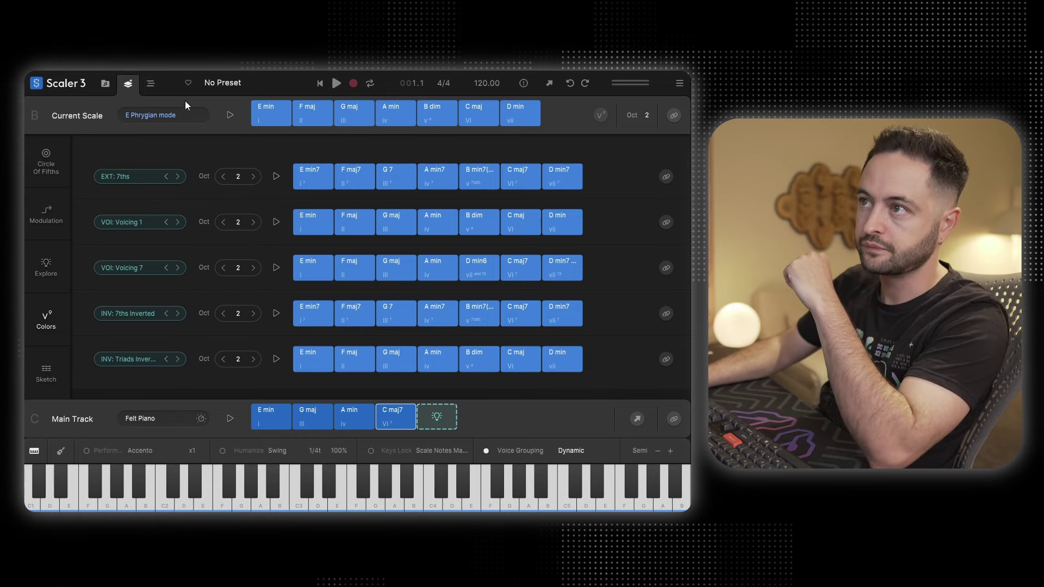
- Switch to the Arrange view and show the main track's E min in the MIDI Editor
click(151, 84)
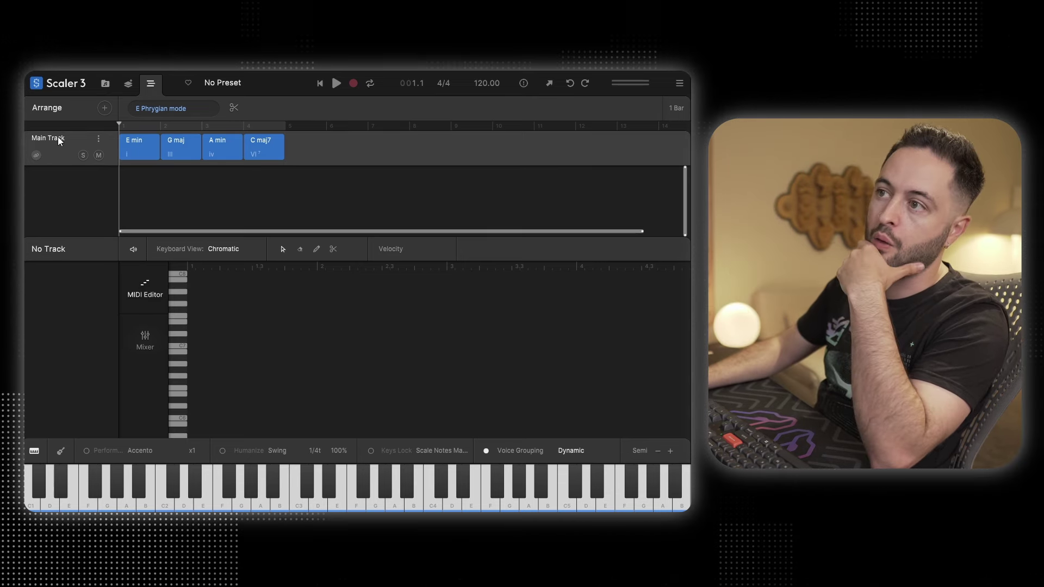
click(131, 143)
click(227, 141)
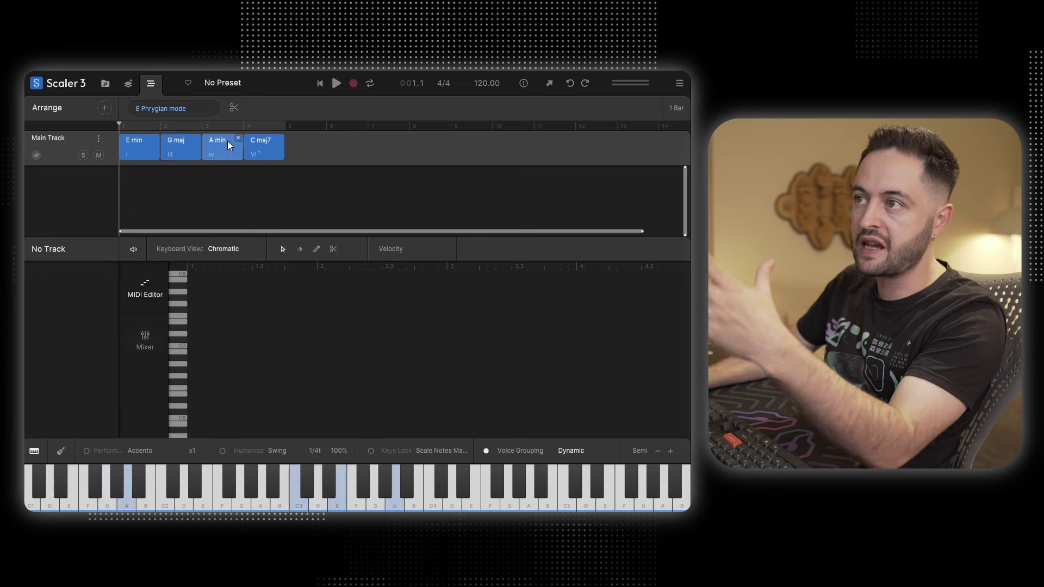
click(54, 138)
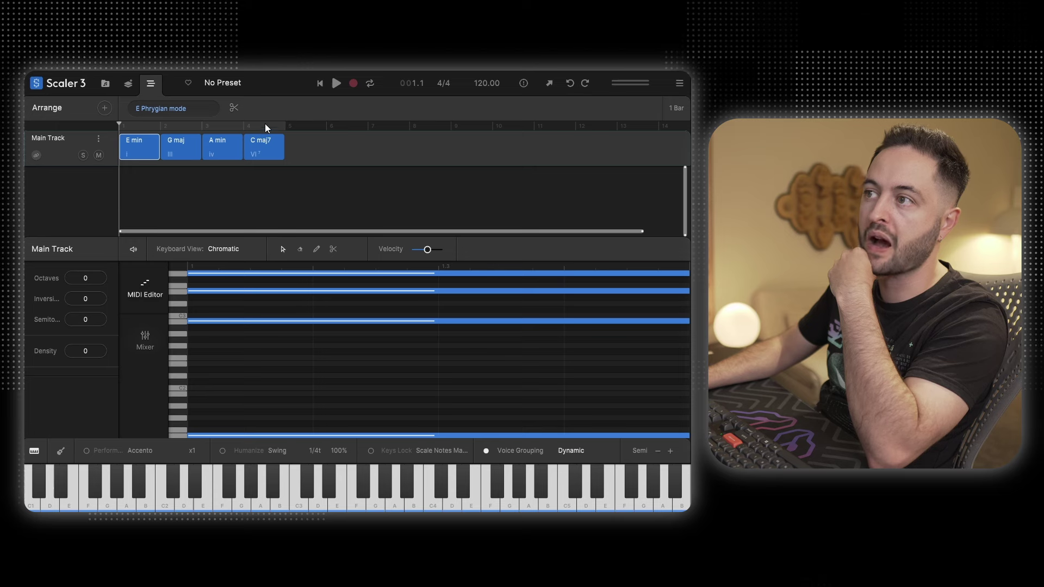
- Check the main track's mixer channel, return to the MIDI Editor and view the notes of G maj and A min
click(140, 349)
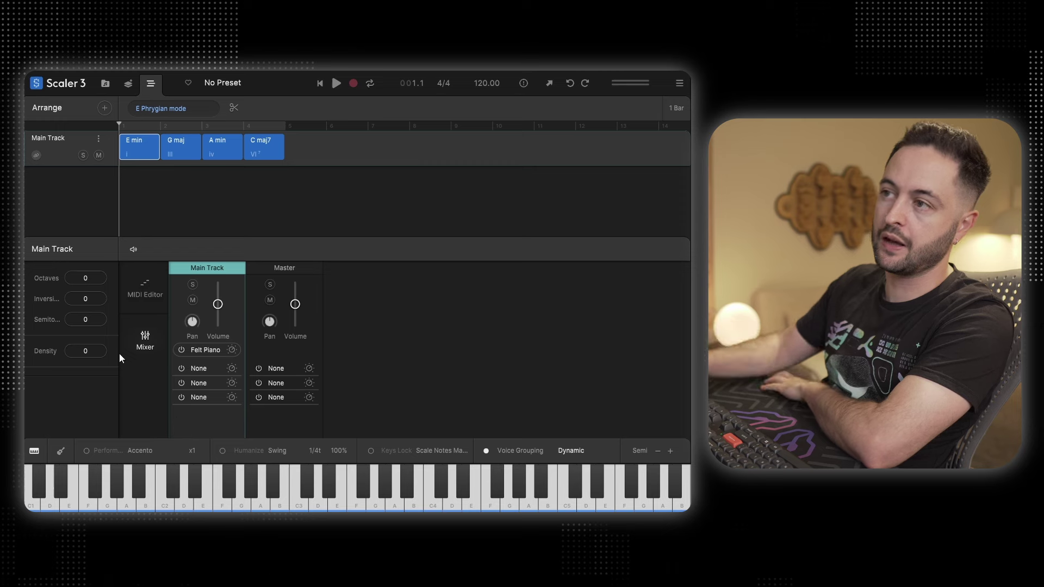
click(139, 299)
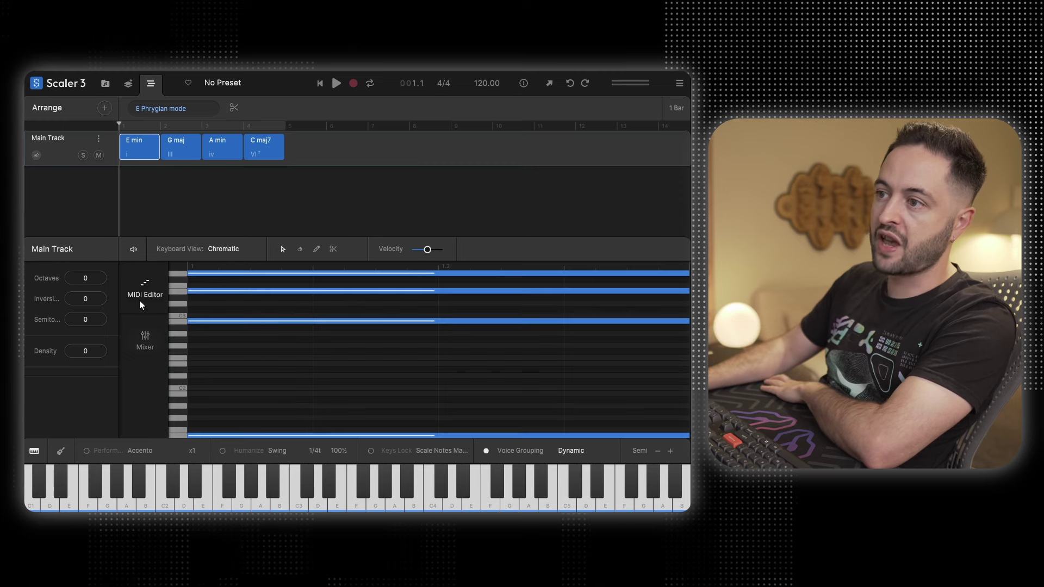
click(166, 148)
click(213, 153)
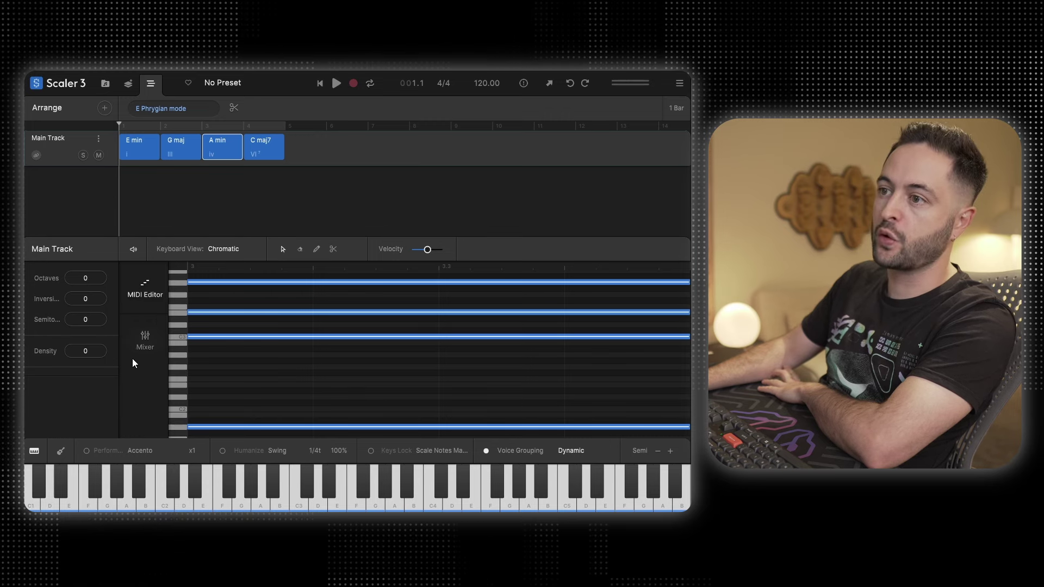
- Add a Rhythms motion track using the Sospirando pattern from Expressions, Rhythms, Andante
click(109, 104)
click(112, 198)
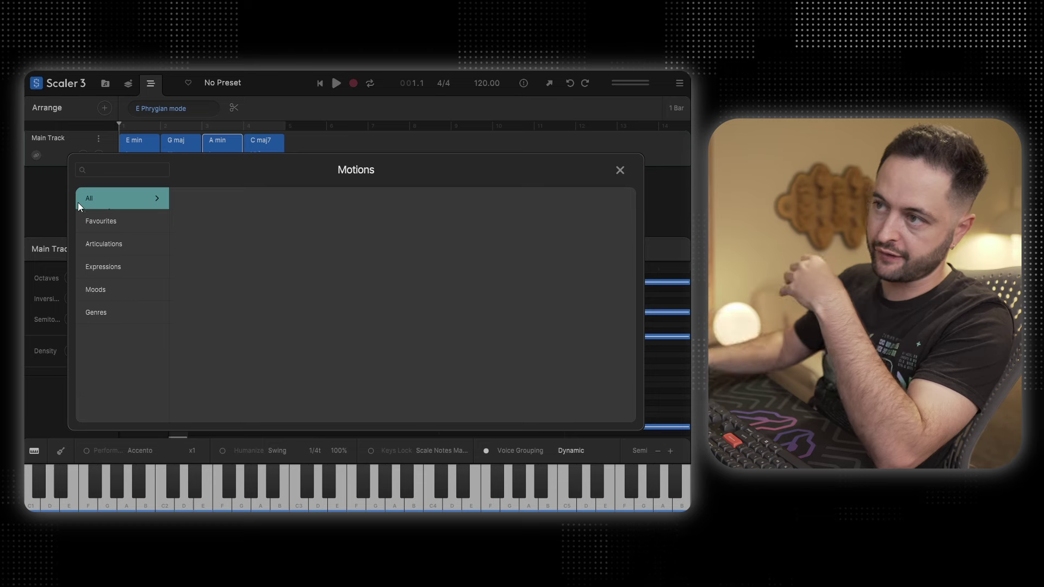
click(150, 251)
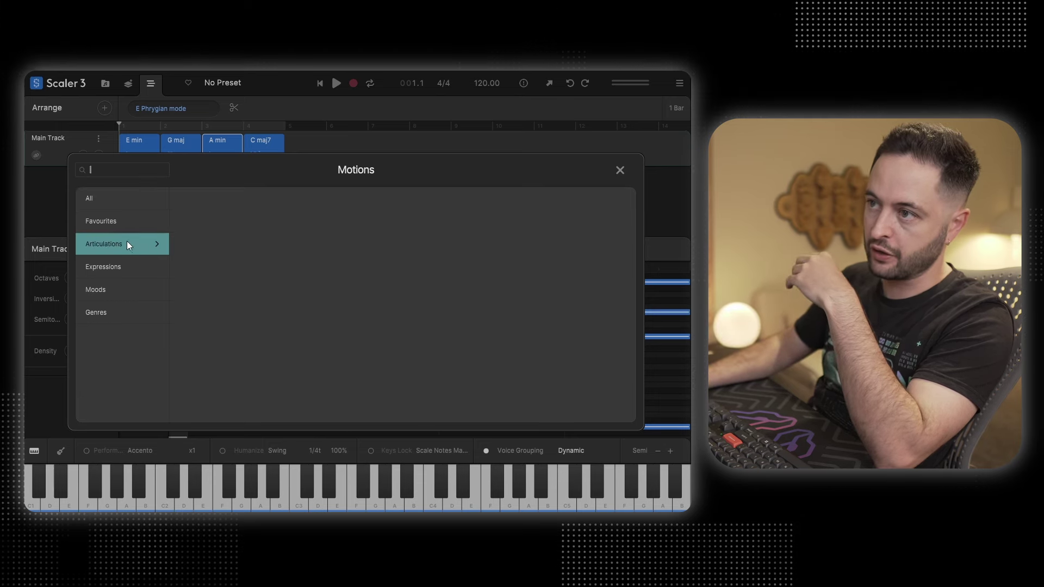
click(126, 240)
click(125, 222)
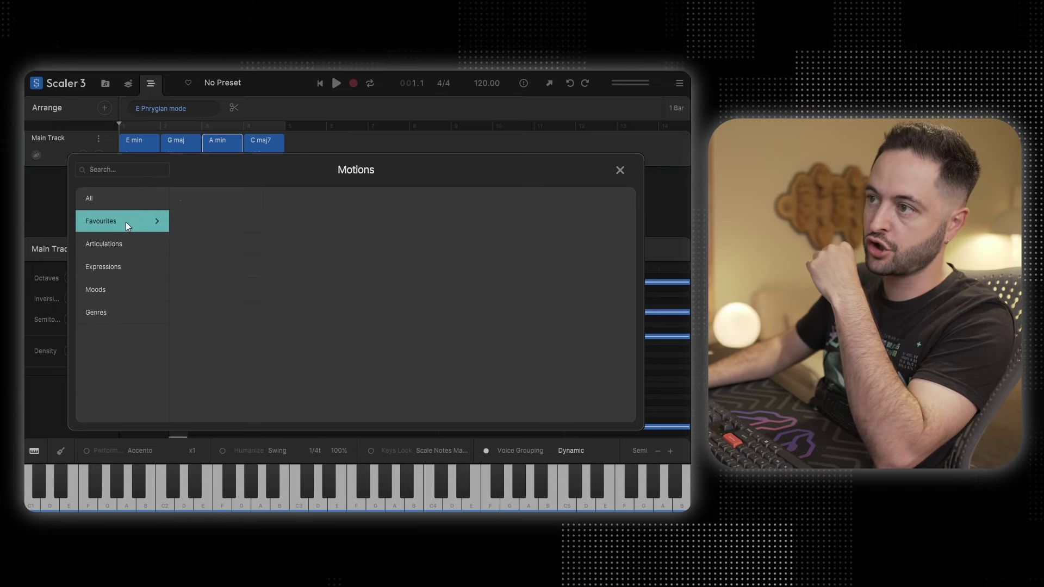
click(115, 267)
click(204, 249)
click(286, 219)
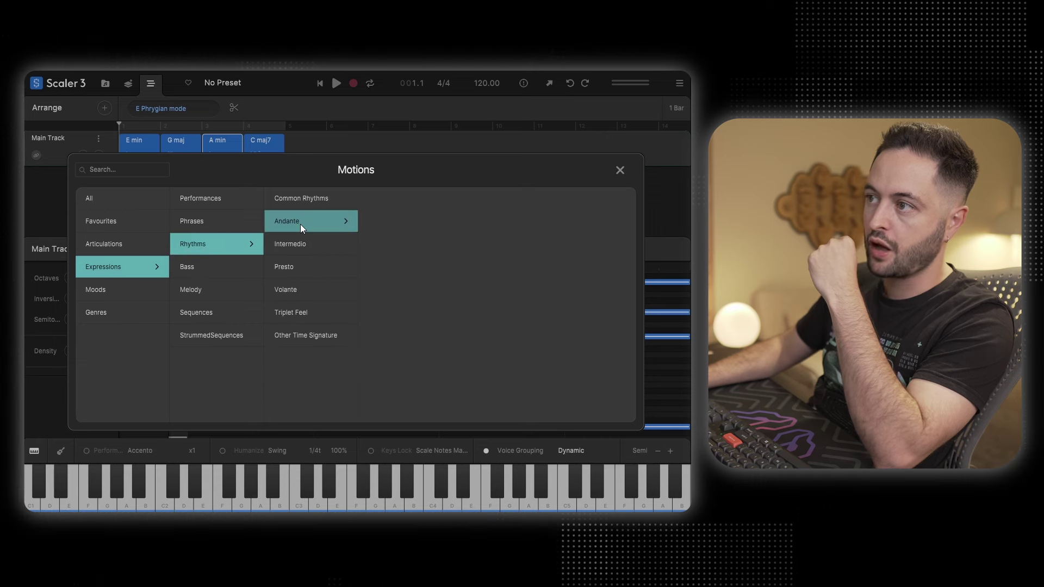
click(300, 224)
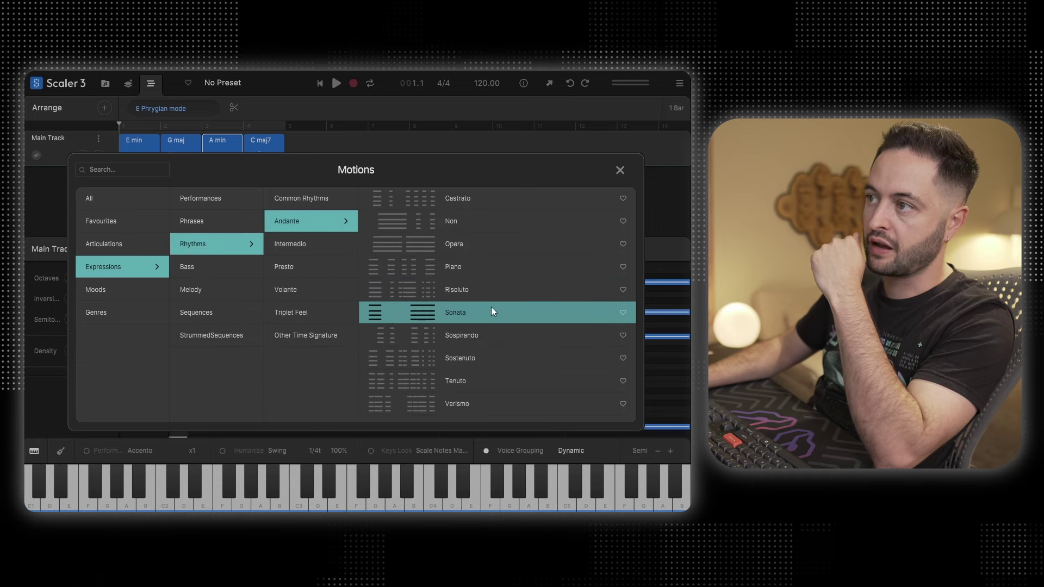
double_click(474, 337)
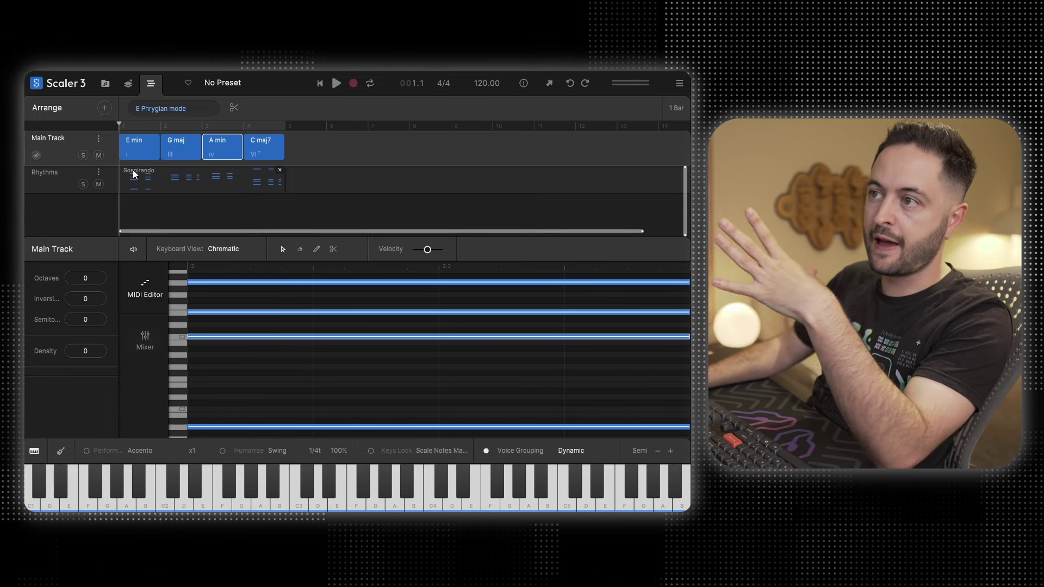
- Audition the main track's E min, A min and C maj7 above the new Rhythms track
click(141, 157)
click(208, 152)
click(274, 147)
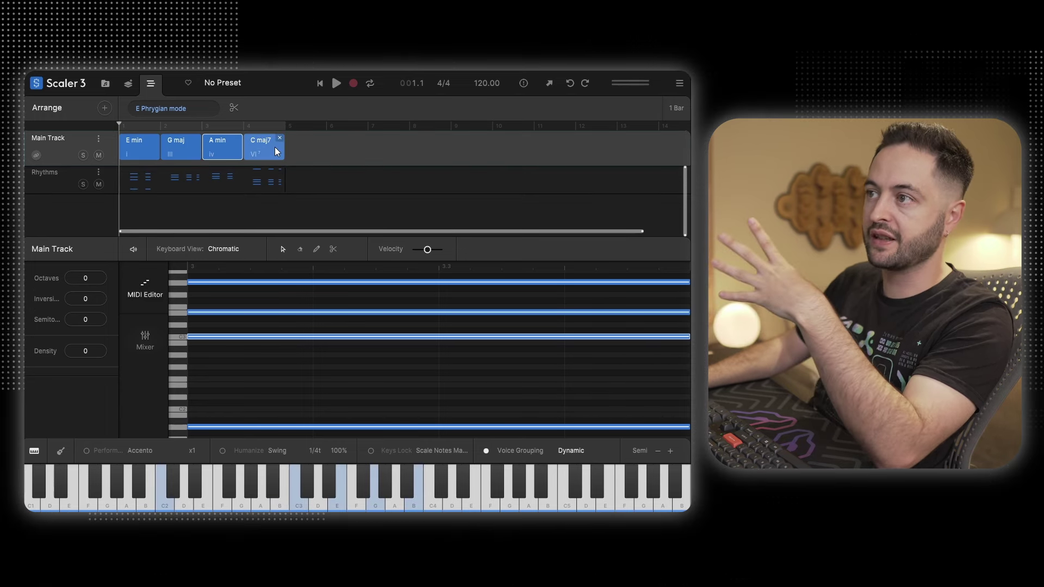
- Show the Sospirando clip's notes in the MIDI Editor and review its motion settings from Resolution to Voicing
click(179, 180)
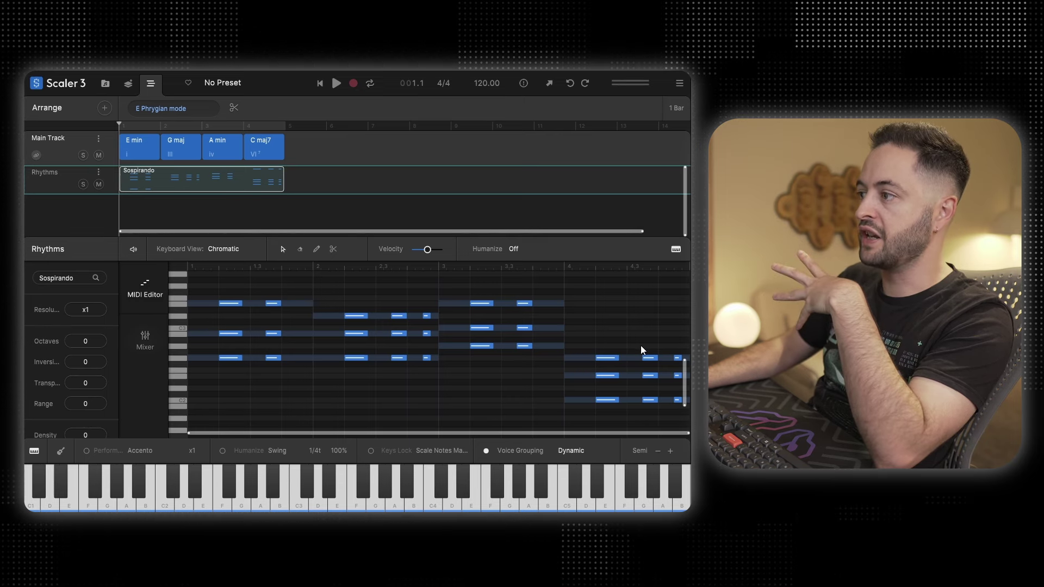
scroll(101, 422, down, 3)
scroll(101, 396, down, 1)
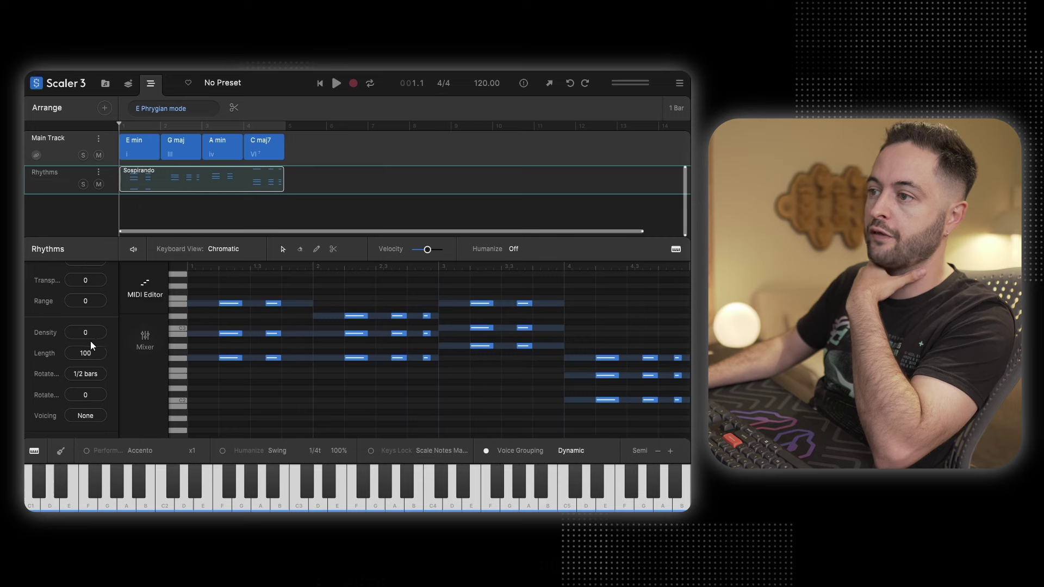
drag(78, 401, 90, 353)
scroll(109, 348, up, 3)
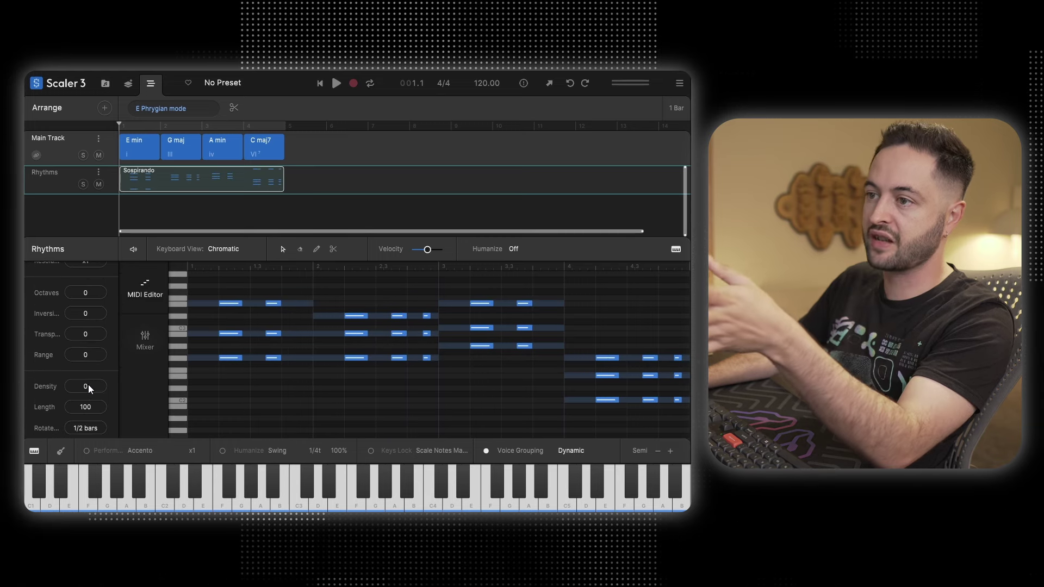
scroll(99, 378, up, 3)
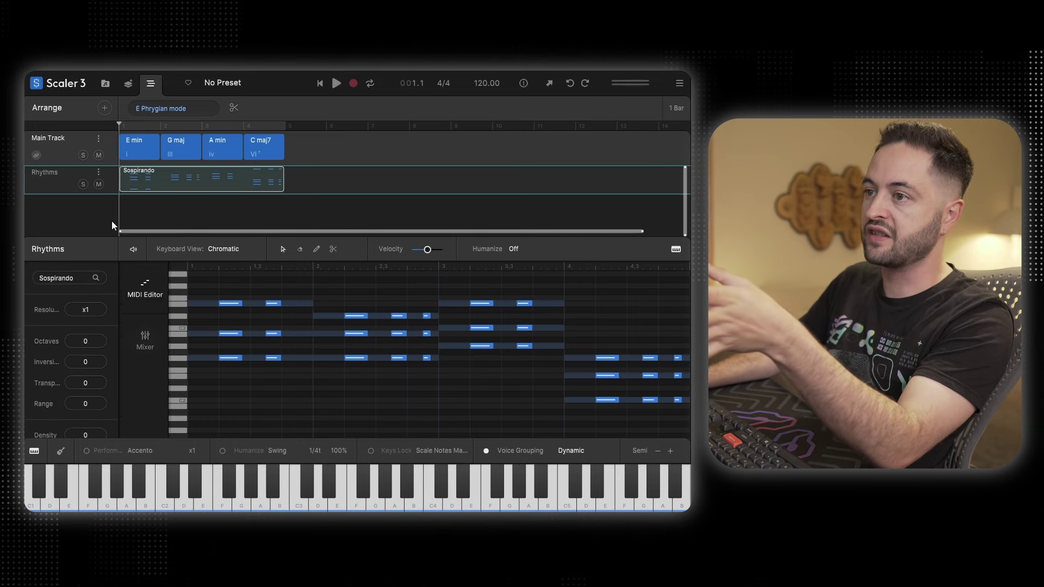
- Show the Mixer, play the arrangement with the Rhythms track and turn on looping for the four bars
click(152, 344)
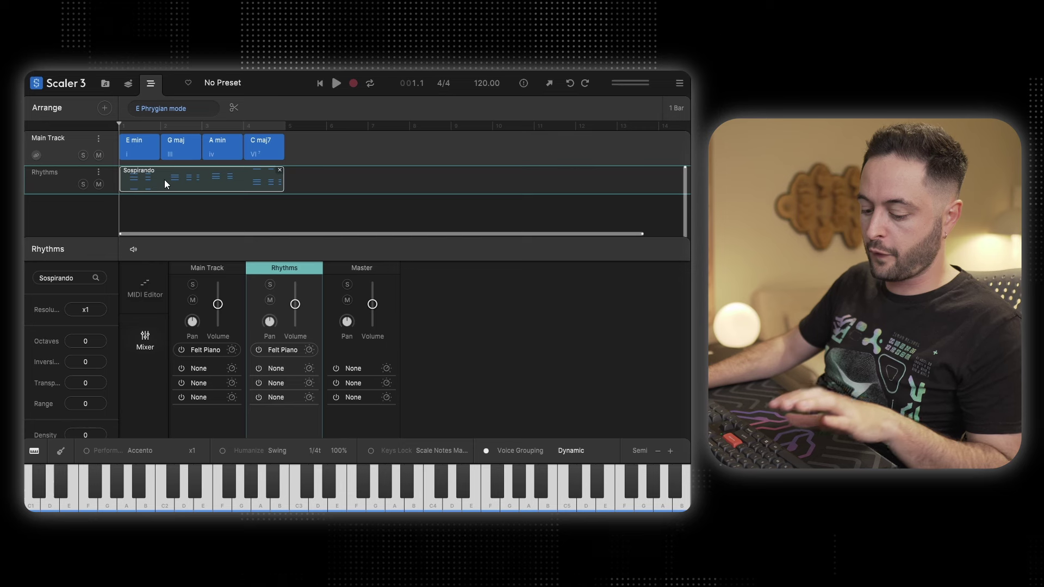
key(space)
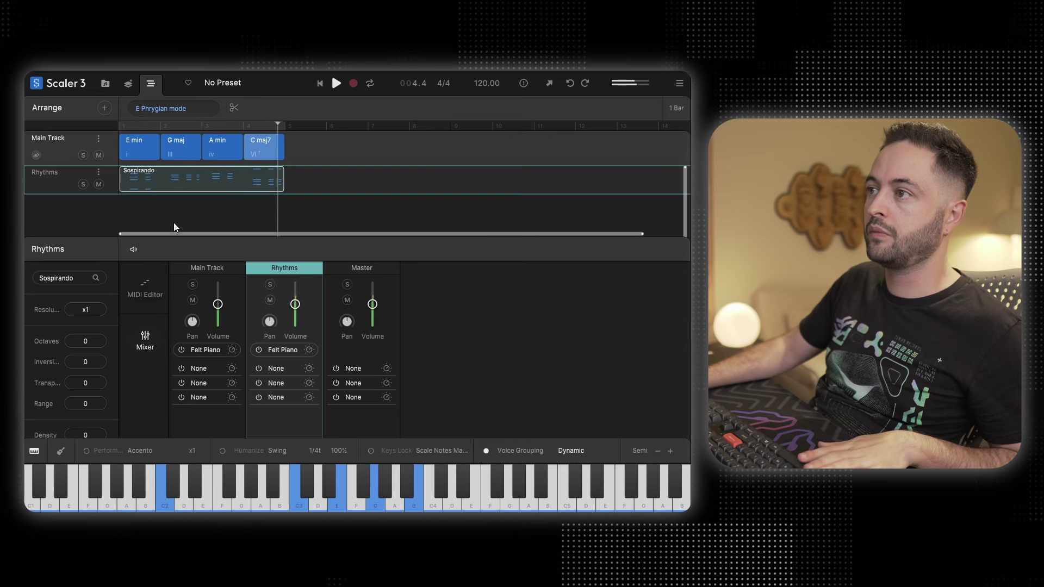
click(371, 82)
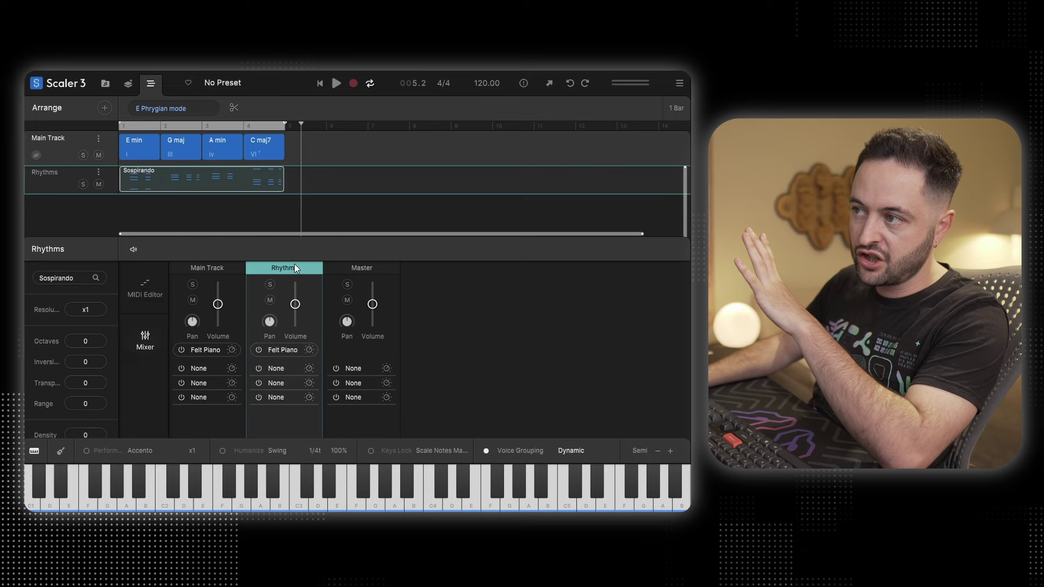
- Replace the Rhythms track's Felt Piano with the Omnisphere (VST3) instrument
click(271, 350)
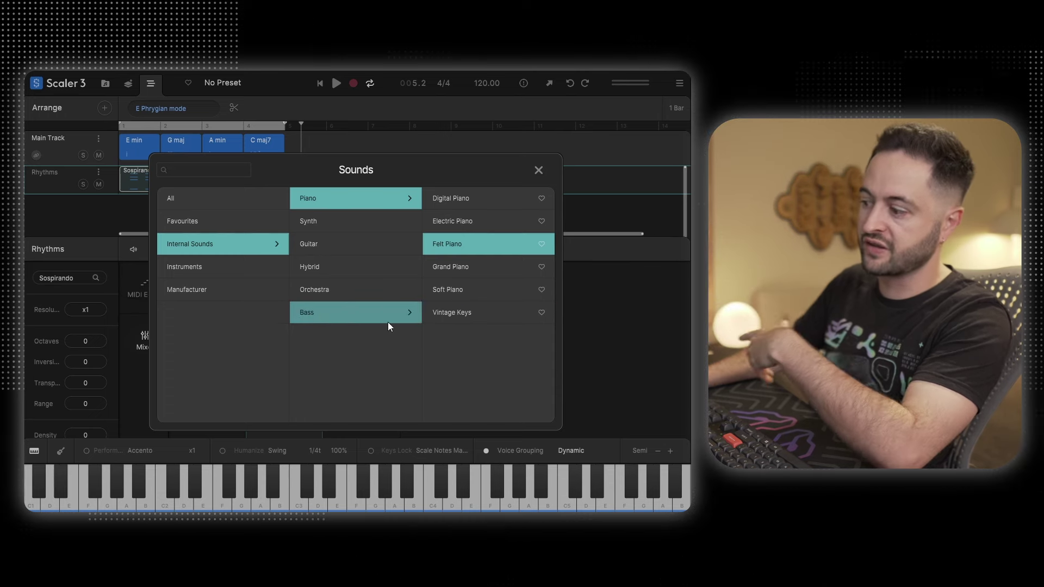
click(230, 273)
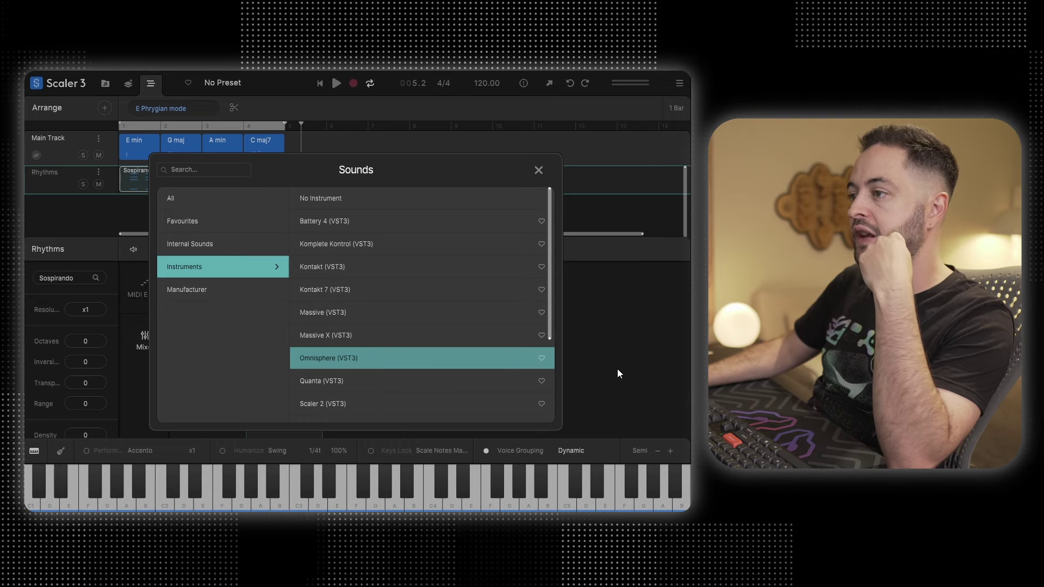
click(395, 369)
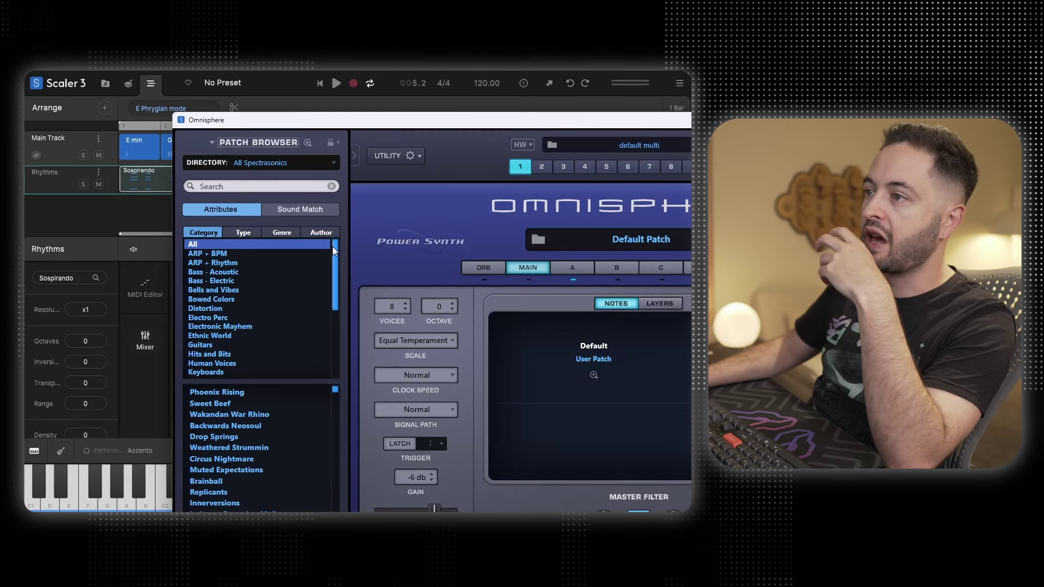
- Load Omnisphere's Anticpation of Energy Pluck 1 patch from the Synth Short category and close the instrument window
drag(337, 264, 329, 368)
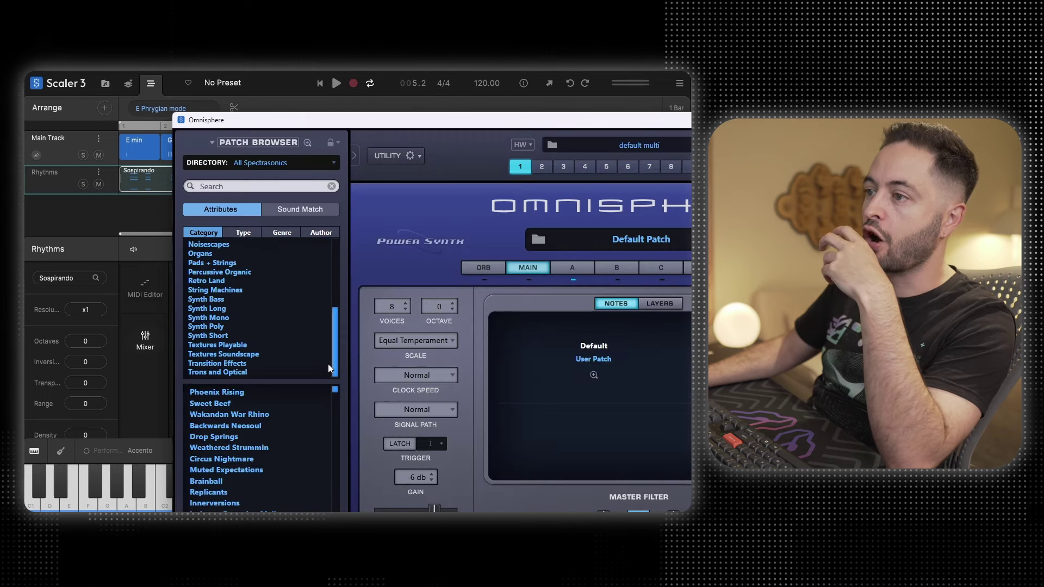
click(221, 336)
click(274, 392)
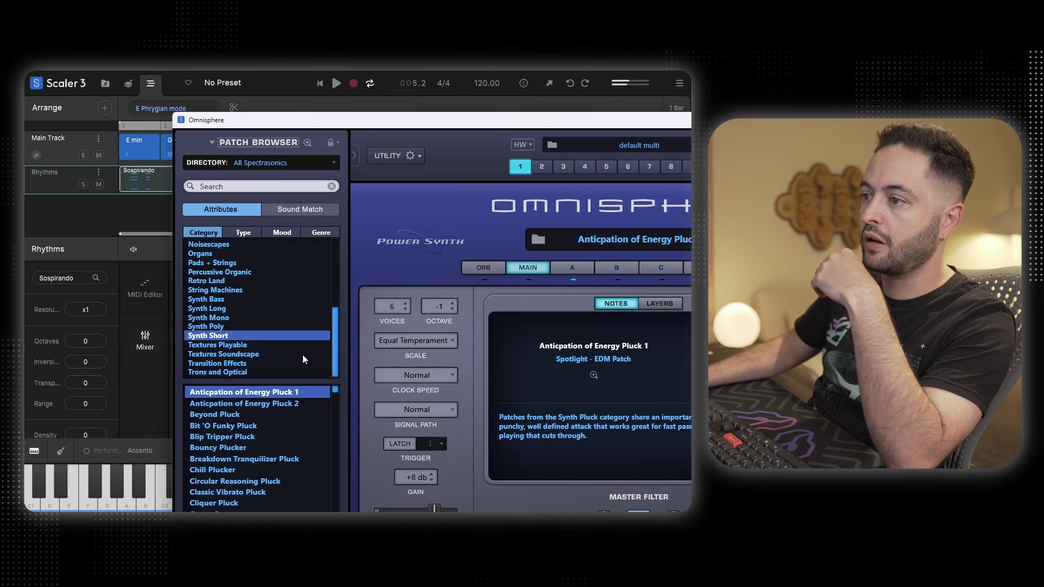
key(alt+F4)
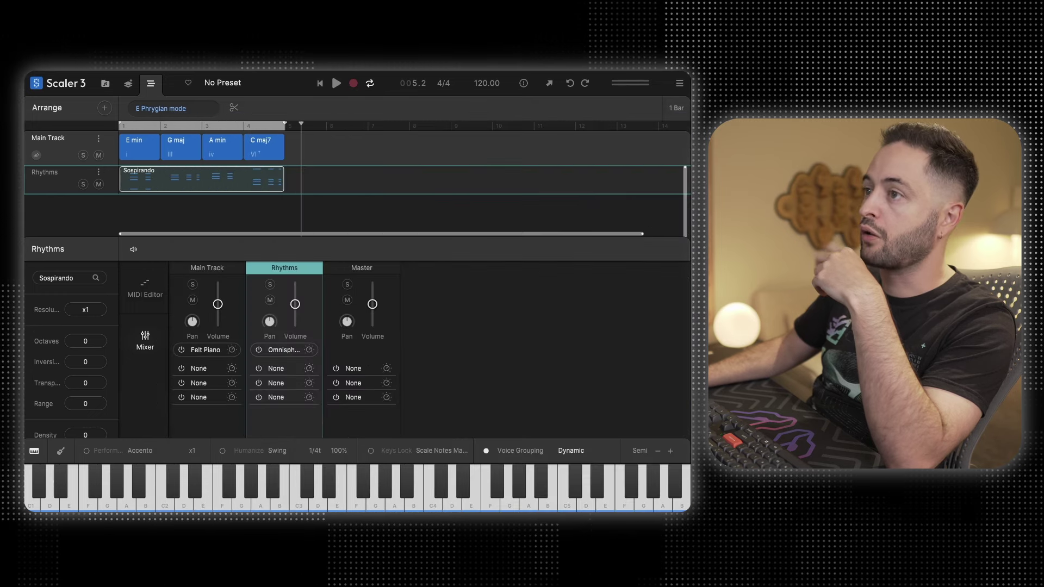
- Reopen and close Omnisphere from the Rhythms channel, then play the looped arrangement with its pluck sound
click(311, 350)
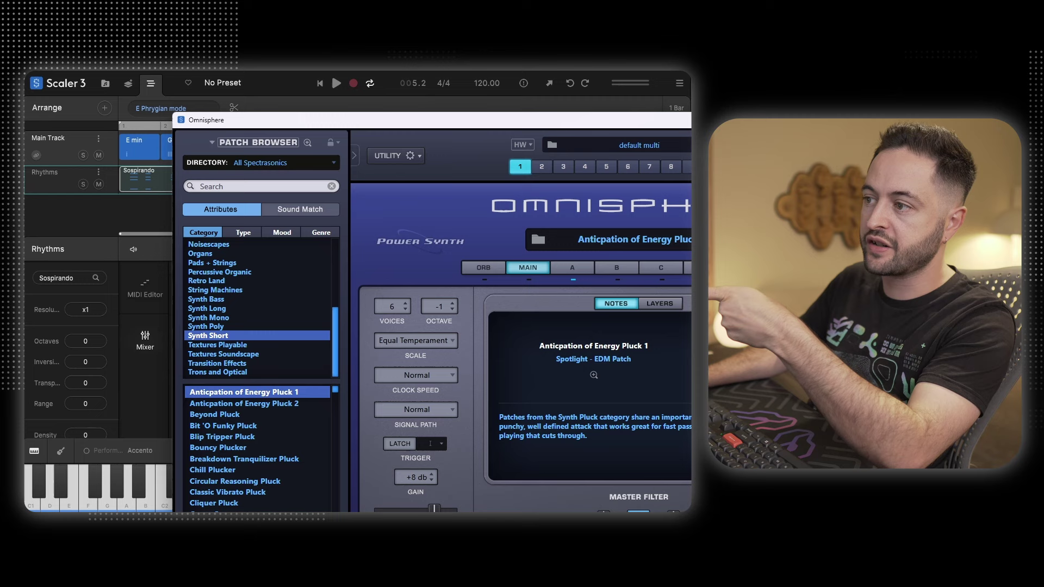
key(alt+F4)
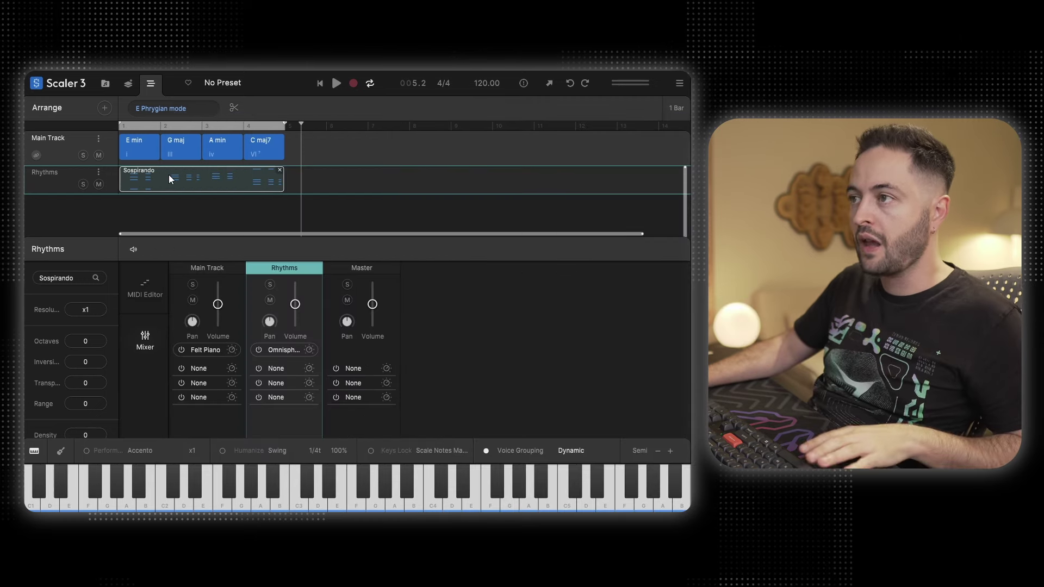
key(space)
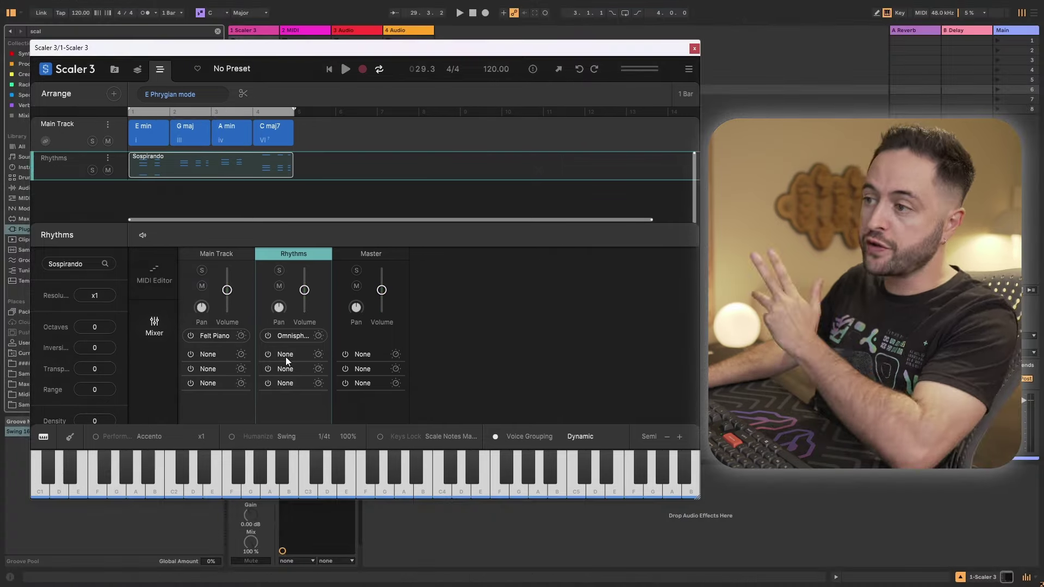
- Insert Deelay (VST3) from the AudioFX list in the Rhythms track's first effect slot and bring its window into view
click(286, 355)
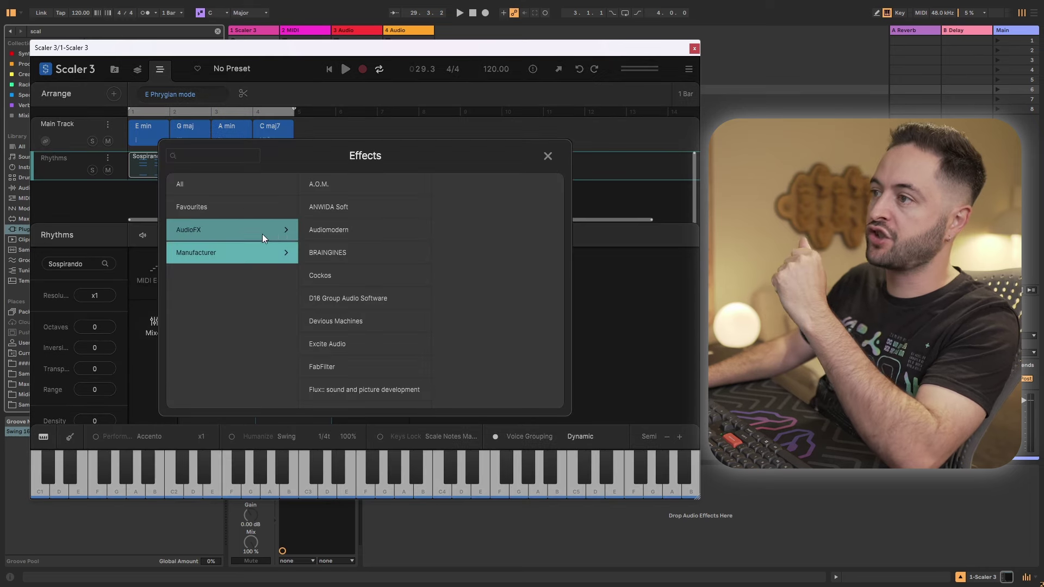
click(230, 212)
click(227, 223)
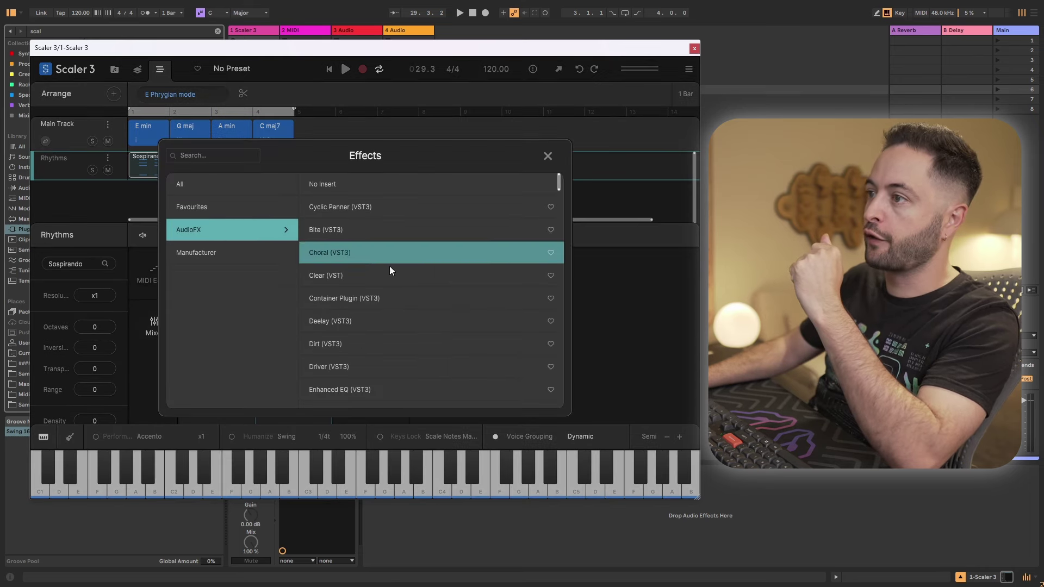
click(344, 318)
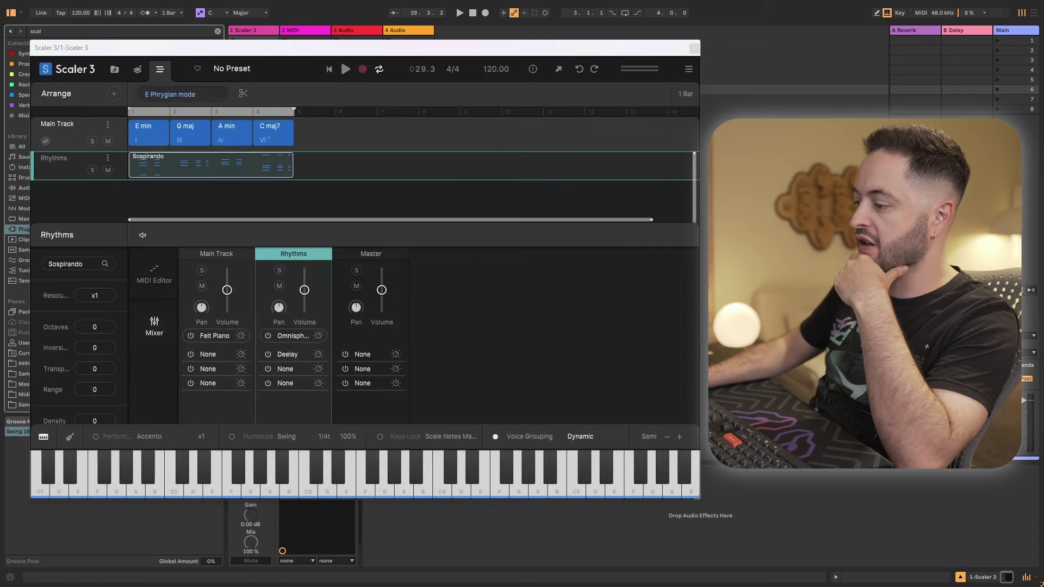
drag(598, 586, 466, 176)
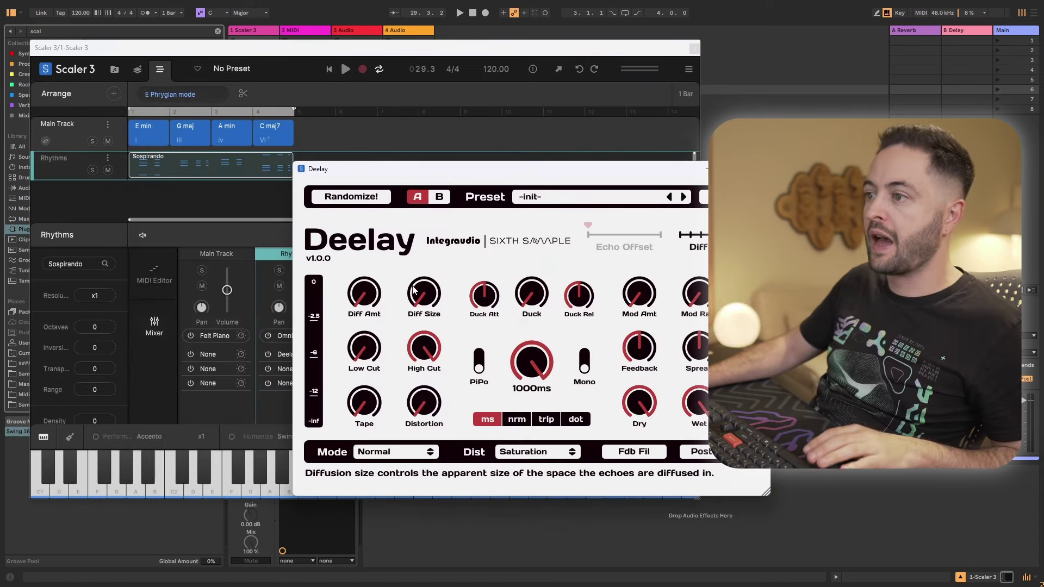
- Play the looped arrangement and advance the Rhythms track's Deelay preset to Hi-End Exciter 3
click(163, 162)
key(space)
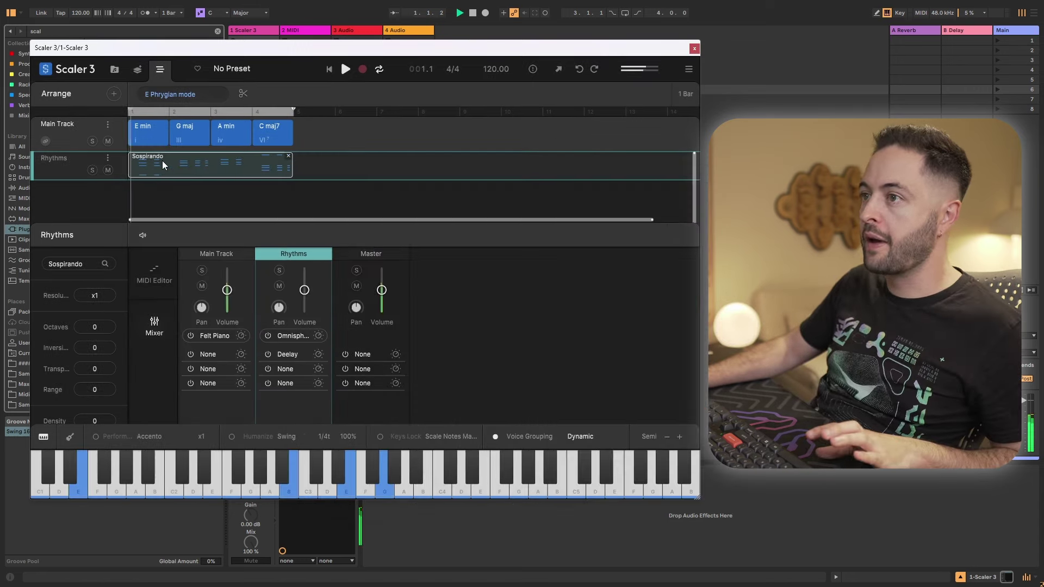
click(282, 367)
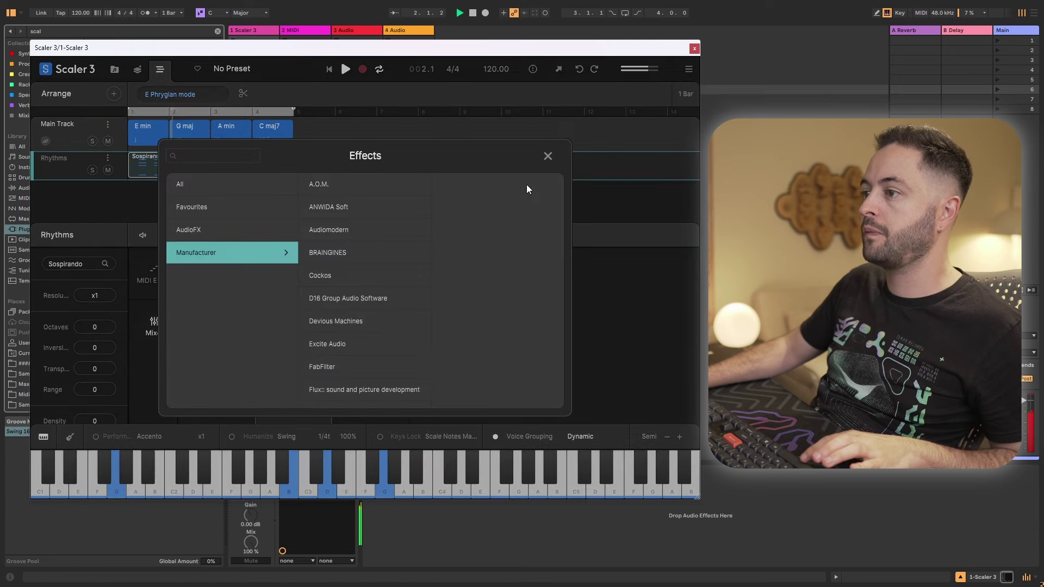
click(548, 156)
click(318, 354)
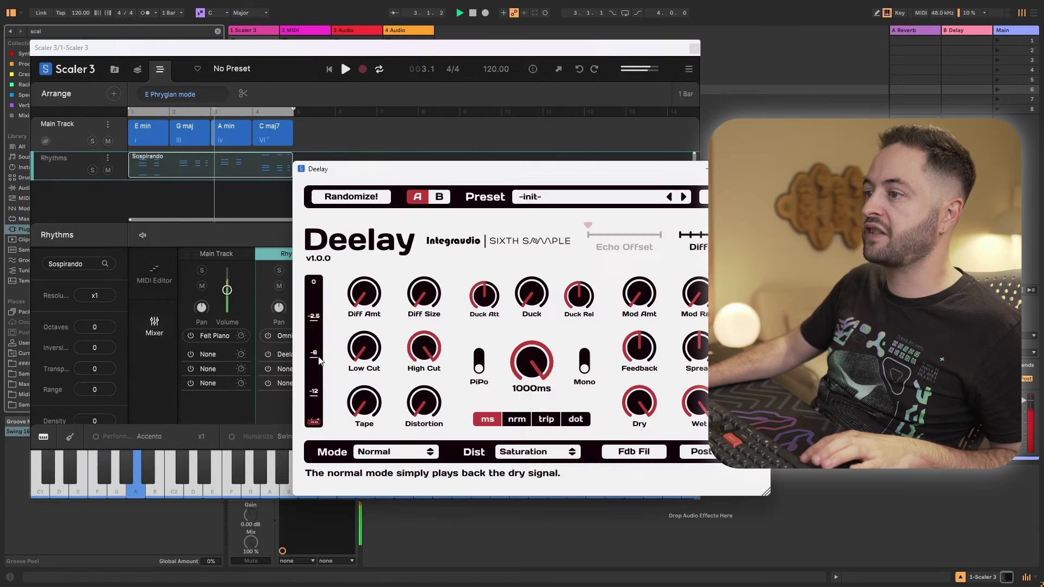
click(683, 197)
click(683, 197)
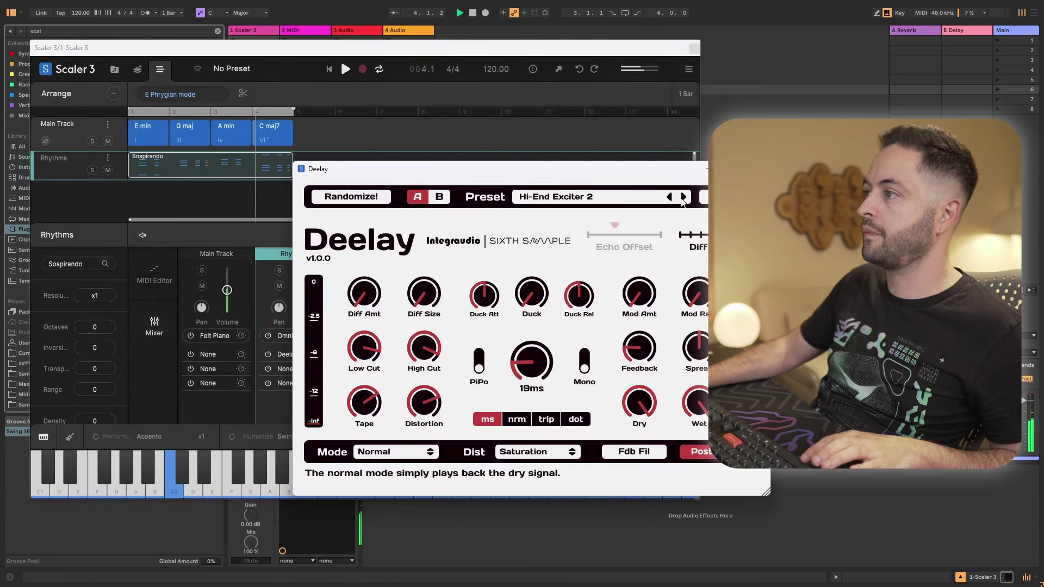
click(683, 197)
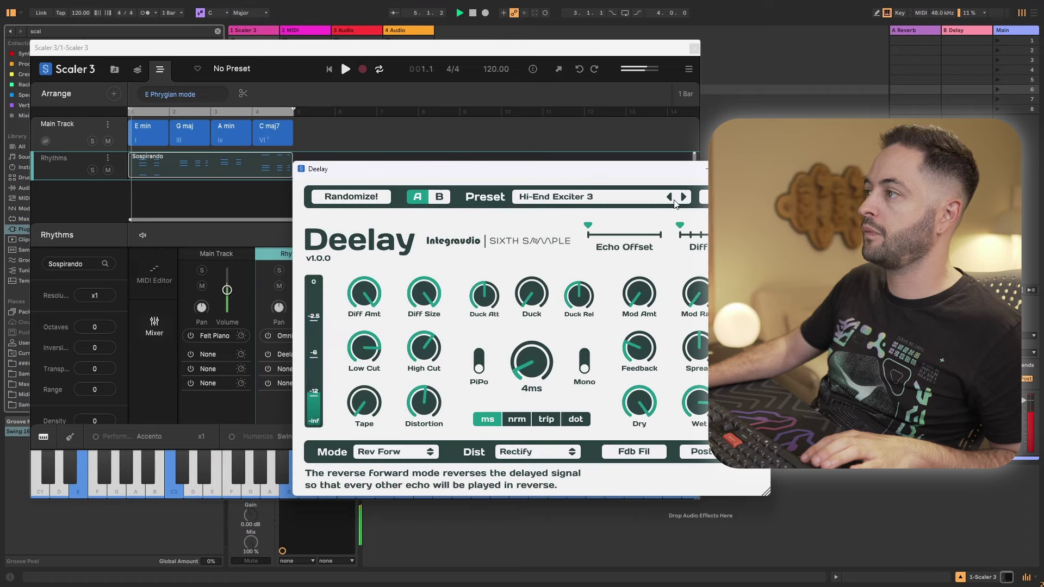
- Close Deelay, stop playback and clear the effect from the Rhythms track's first effect slot
click(758, 169)
key(space)
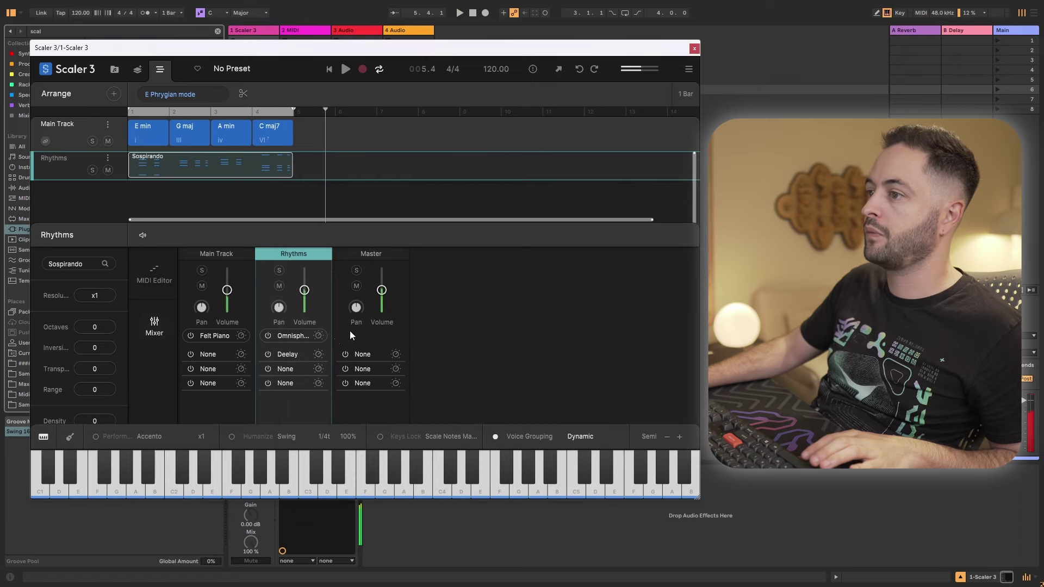
click(281, 355)
click(373, 185)
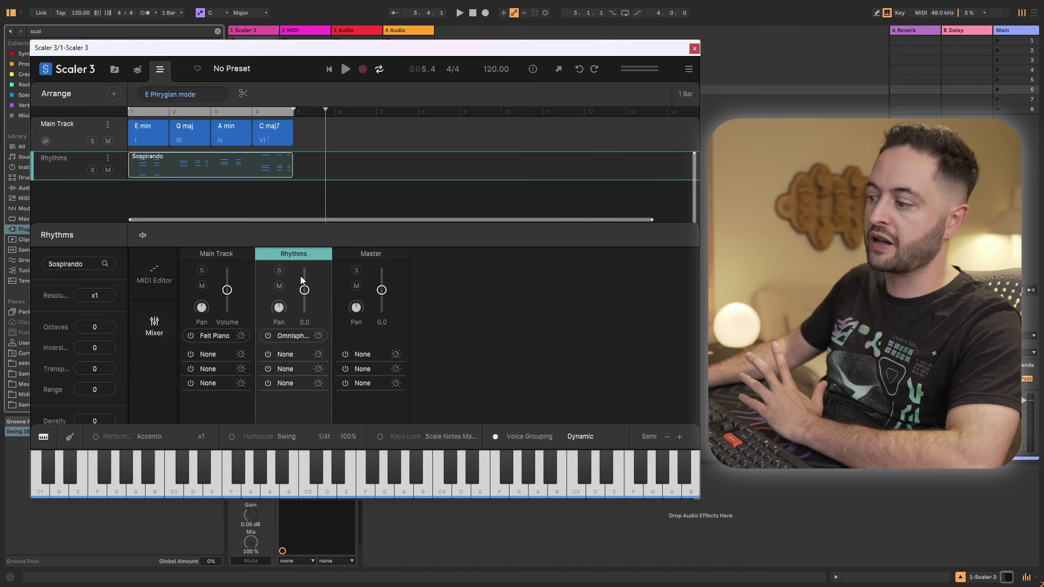
- Add a Performances track with the Estinto motion from the Adagio set under Expressions, and play the arrangement briefly
click(114, 93)
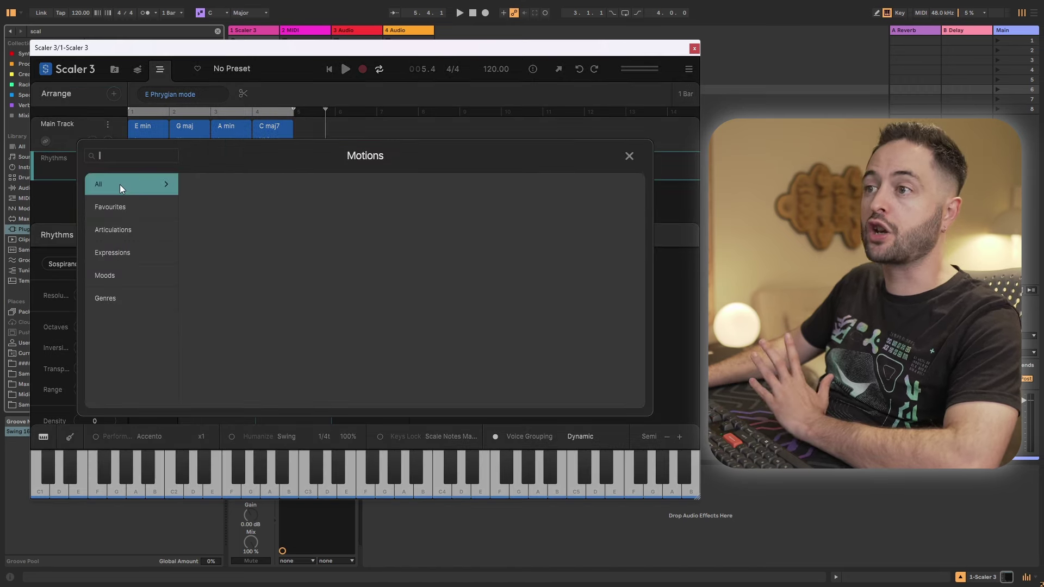
click(118, 233)
click(124, 253)
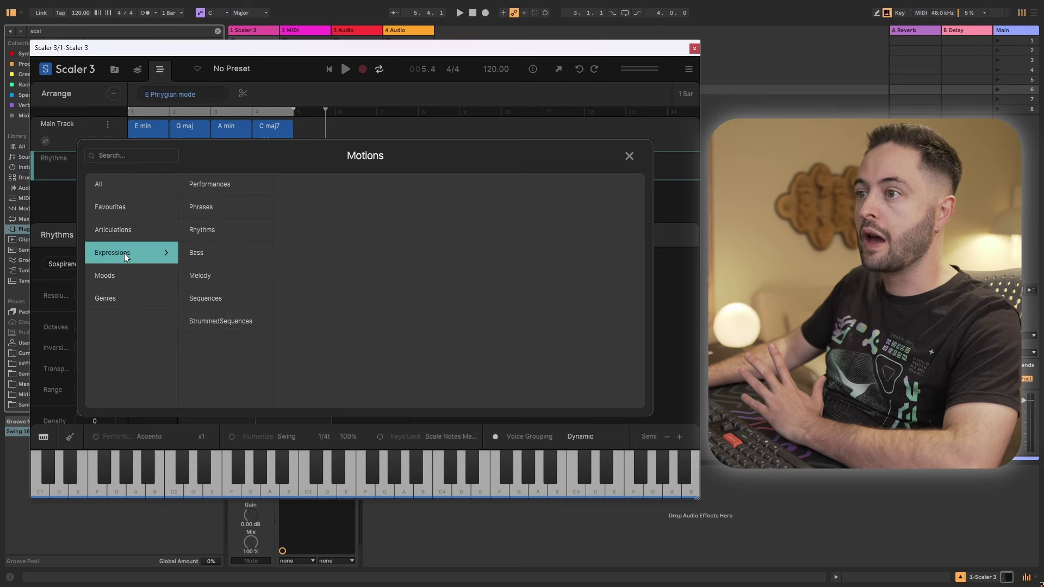
click(228, 189)
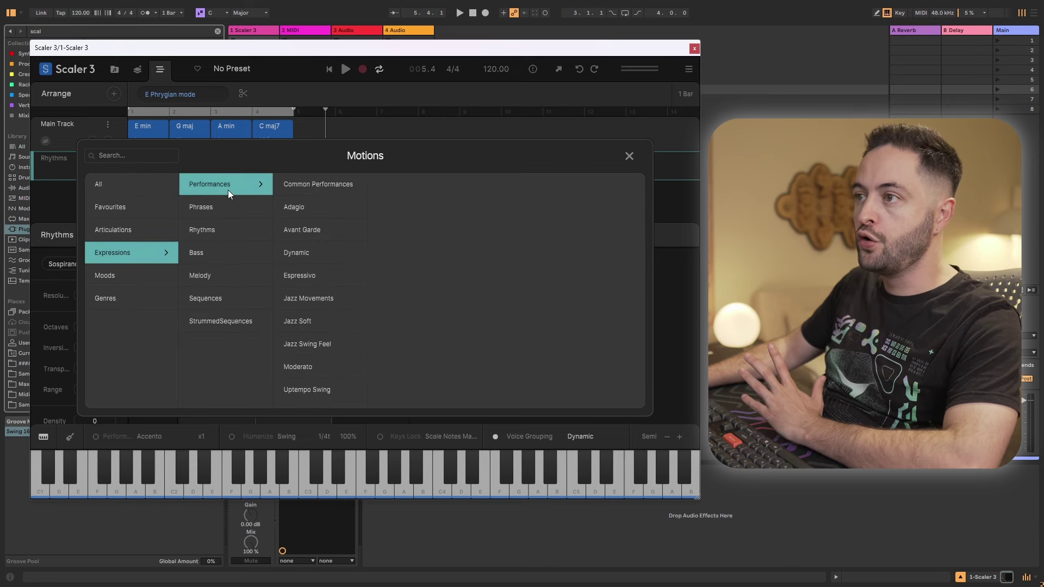
click(304, 208)
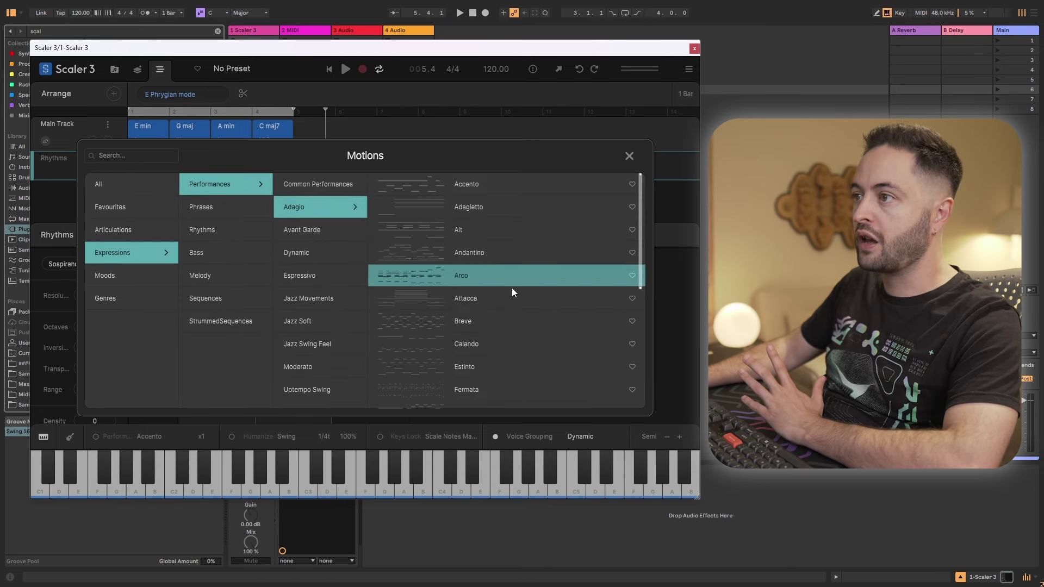
click(472, 367)
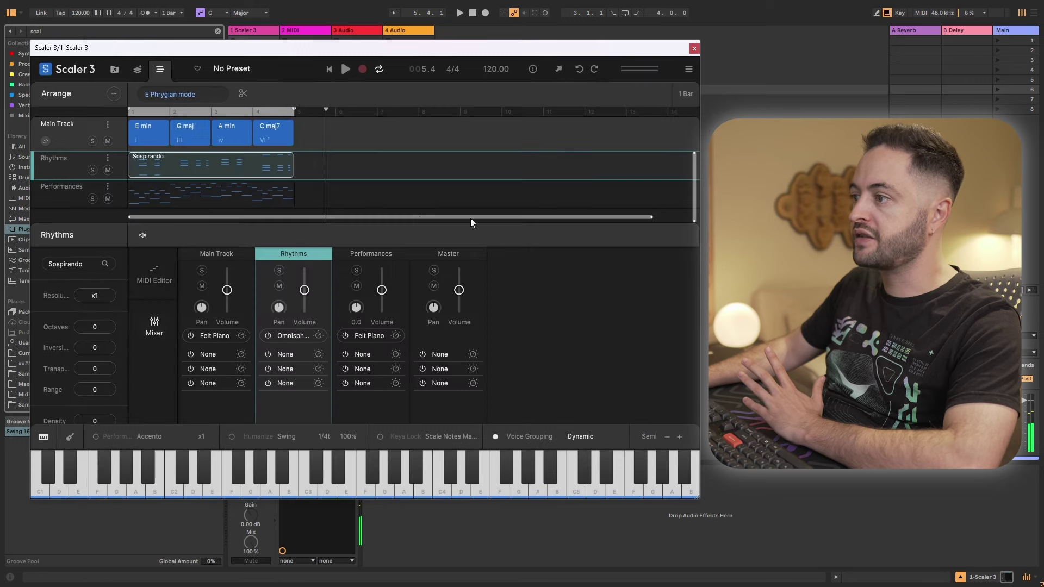
key(space)
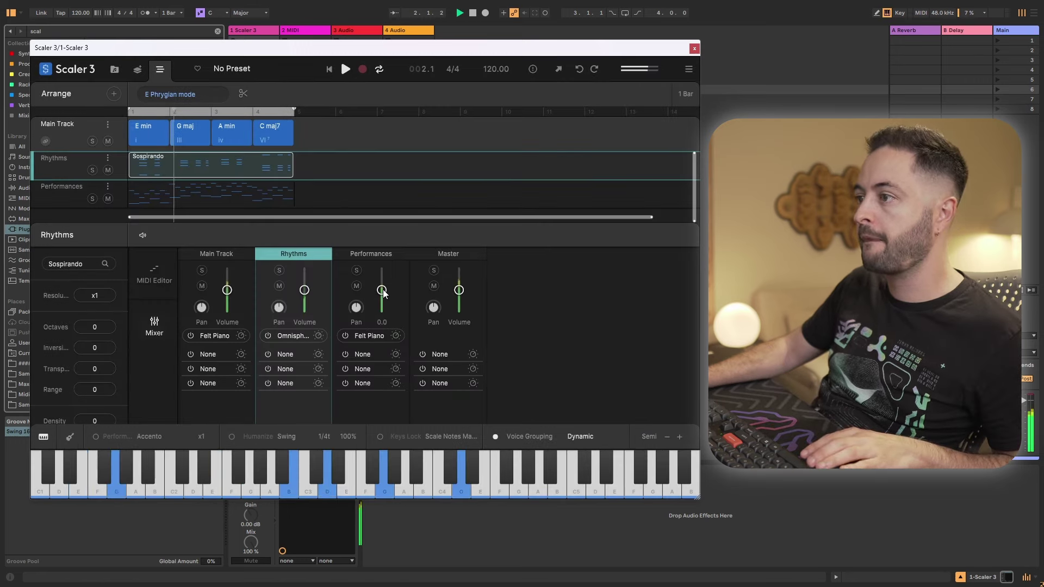
key(space)
- Assign Omnisphere to the Performances track, load its Beyond Pluck patch from Synth Short and close the instrument window
click(370, 335)
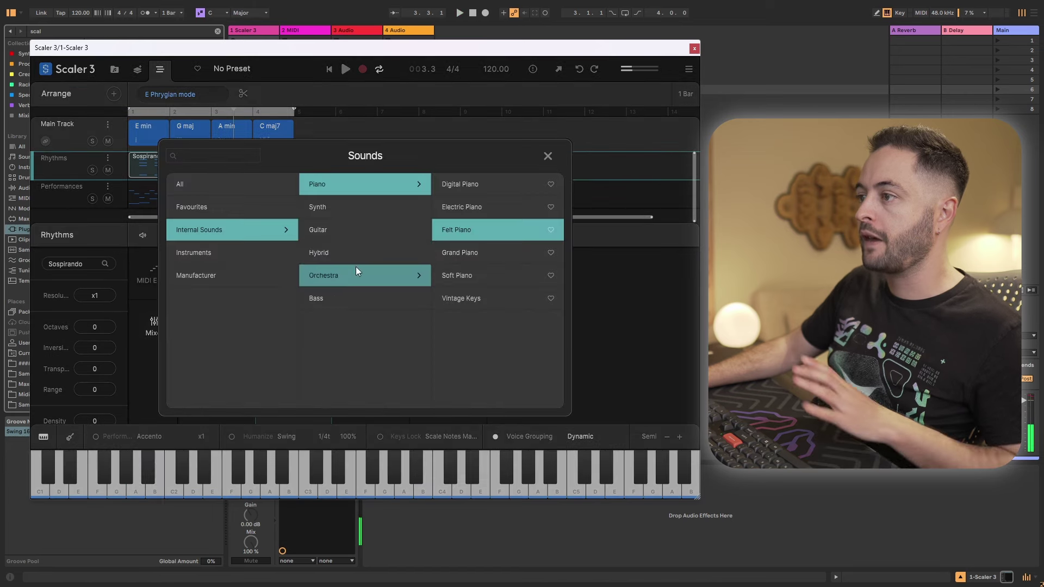
click(243, 265)
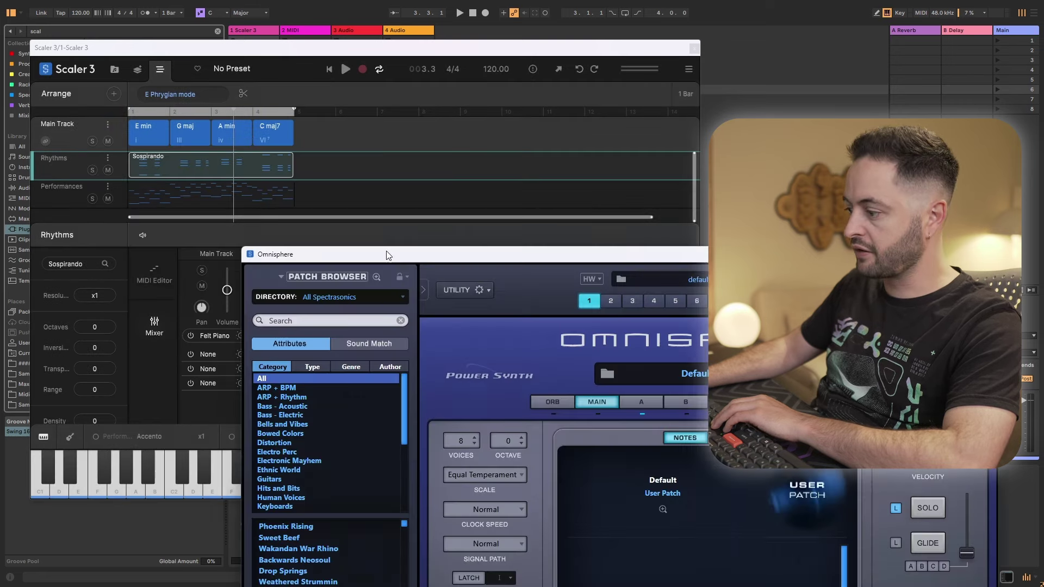
drag(386, 254, 328, 156)
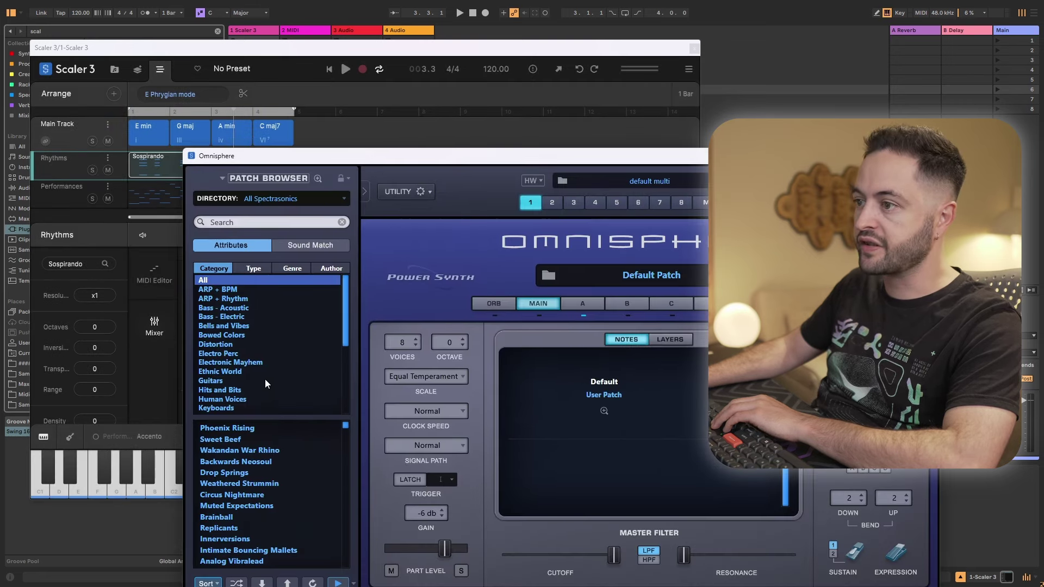
drag(342, 325, 336, 422)
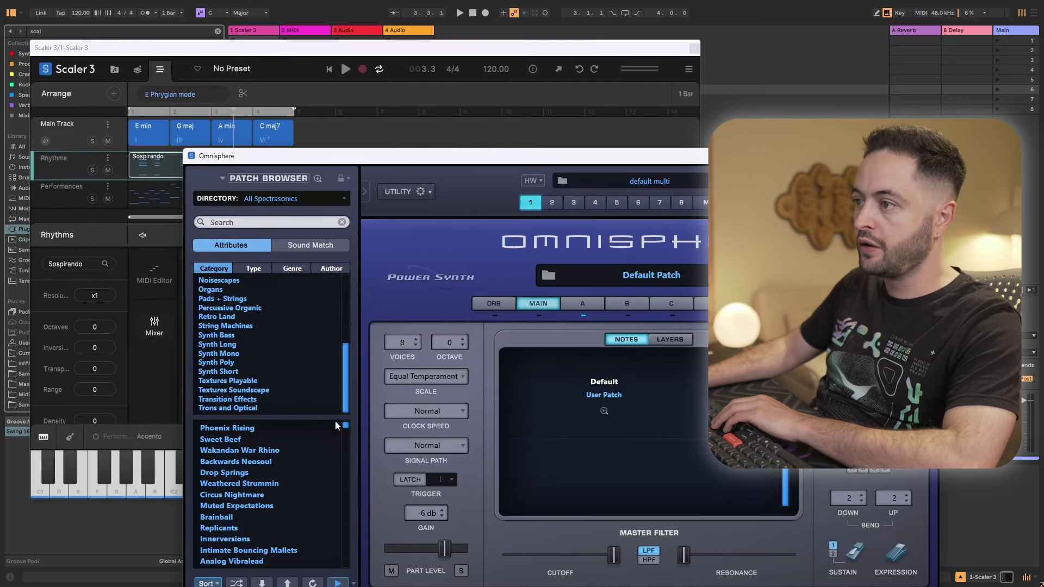
click(223, 372)
click(257, 452)
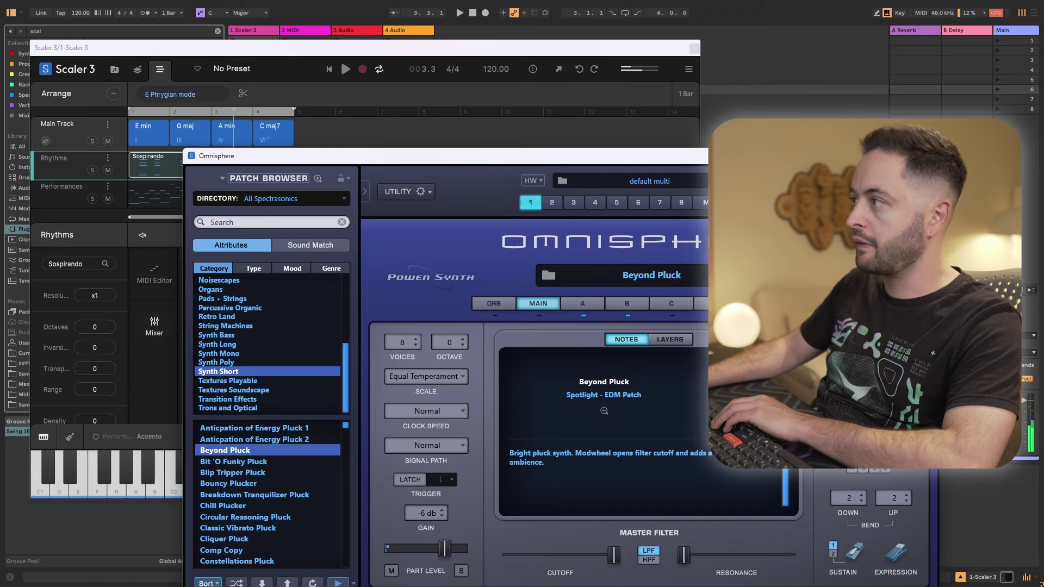
click(919, 156)
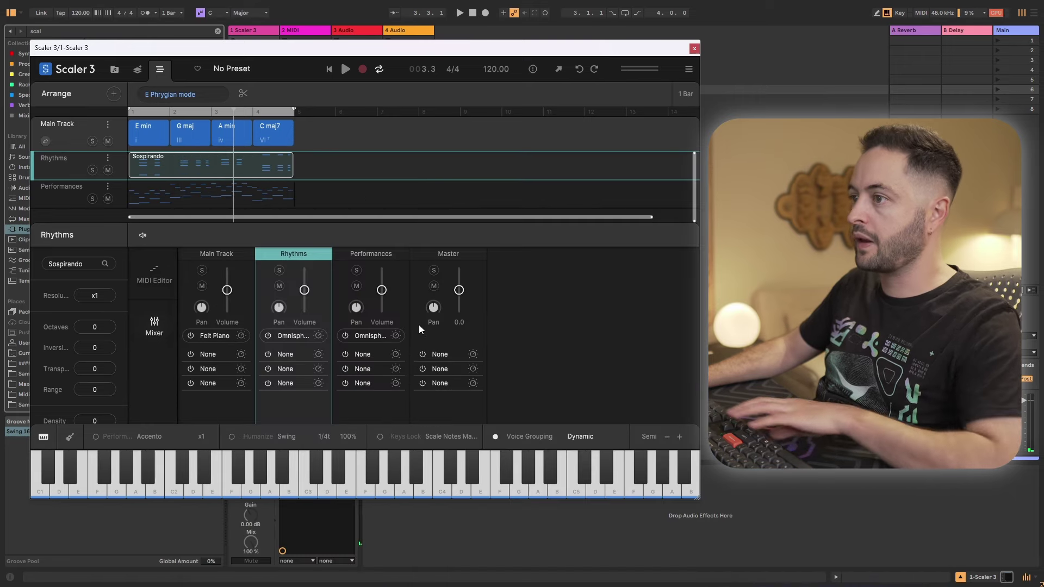
- Lower the Performances track's volume in the mixer while the arrangement plays, and stop playback
key(space)
drag(383, 292, 388, 310)
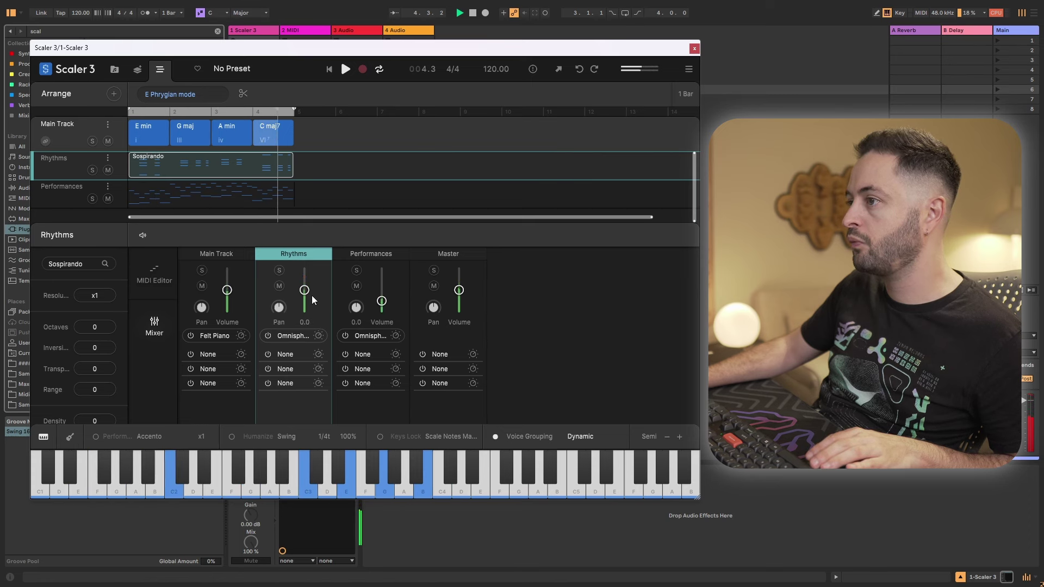
scroll(381, 301, up, 5)
scroll(384, 302, up, 1)
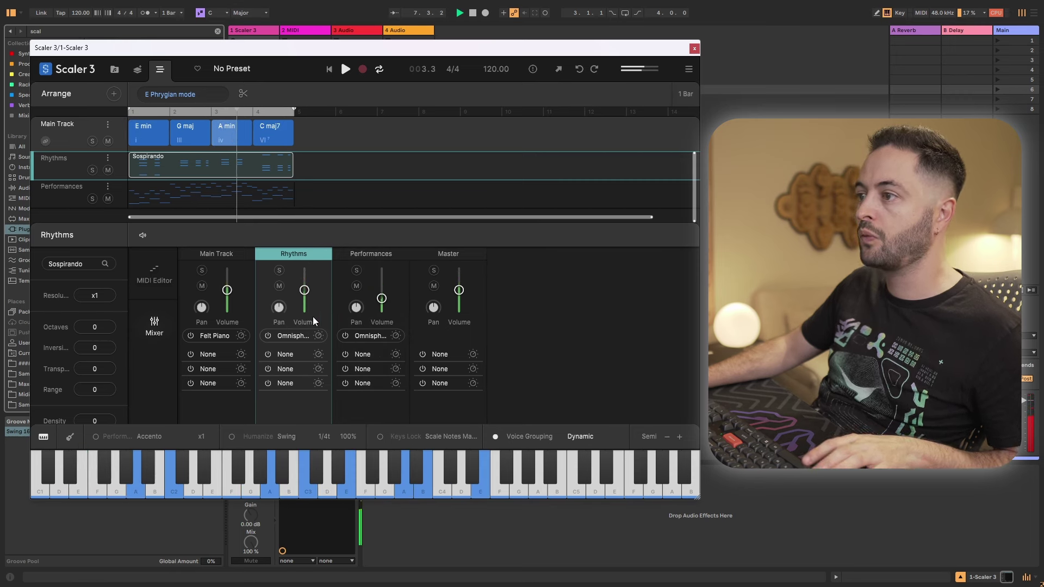
key(space)
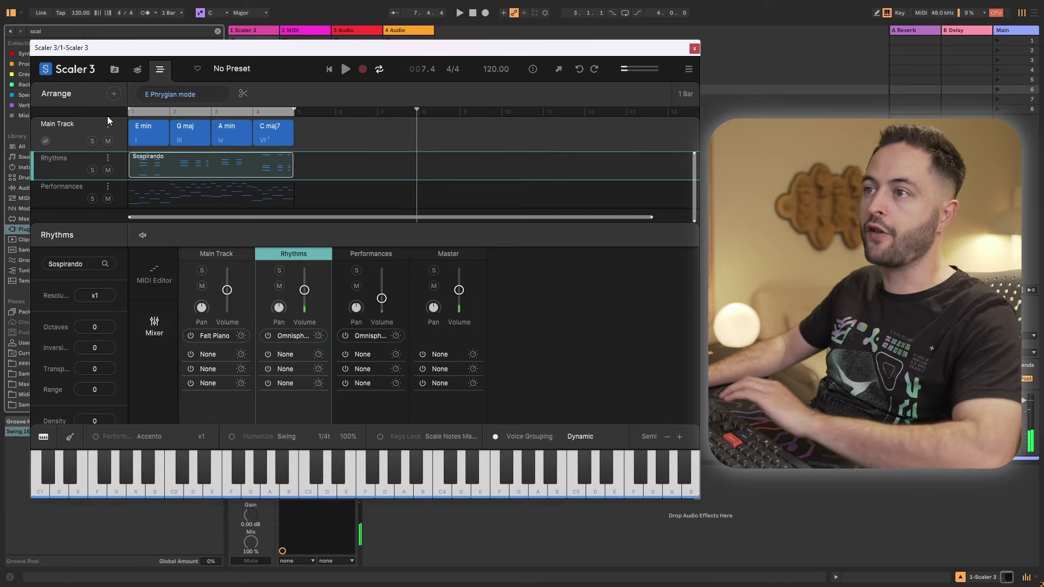
- Replace the Main Track's Felt Piano with Omnisphere's Agape Sheen patch from Pads + Strings and play the arrangement
click(214, 336)
click(256, 253)
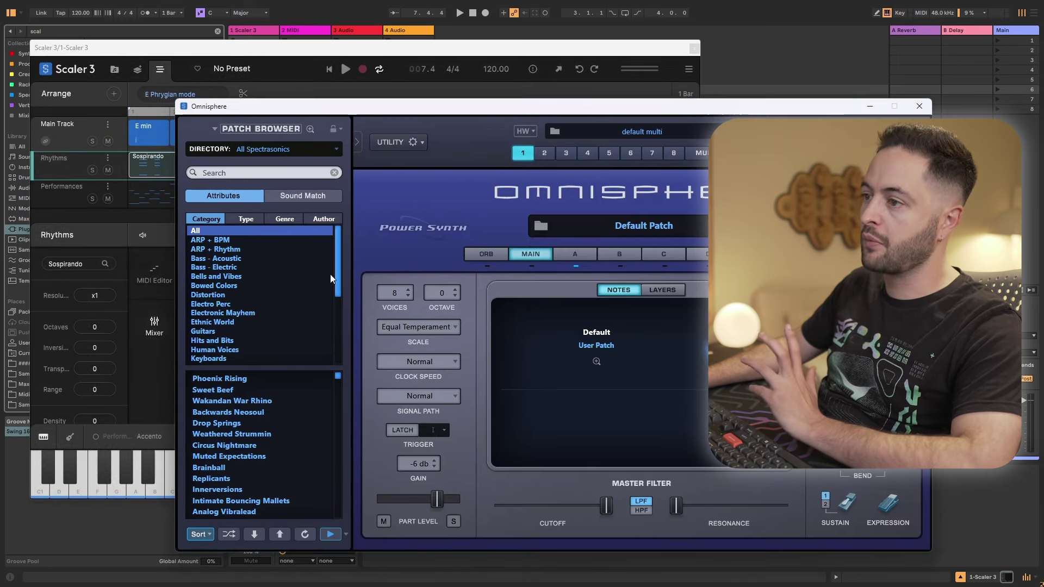
drag(331, 274, 333, 344)
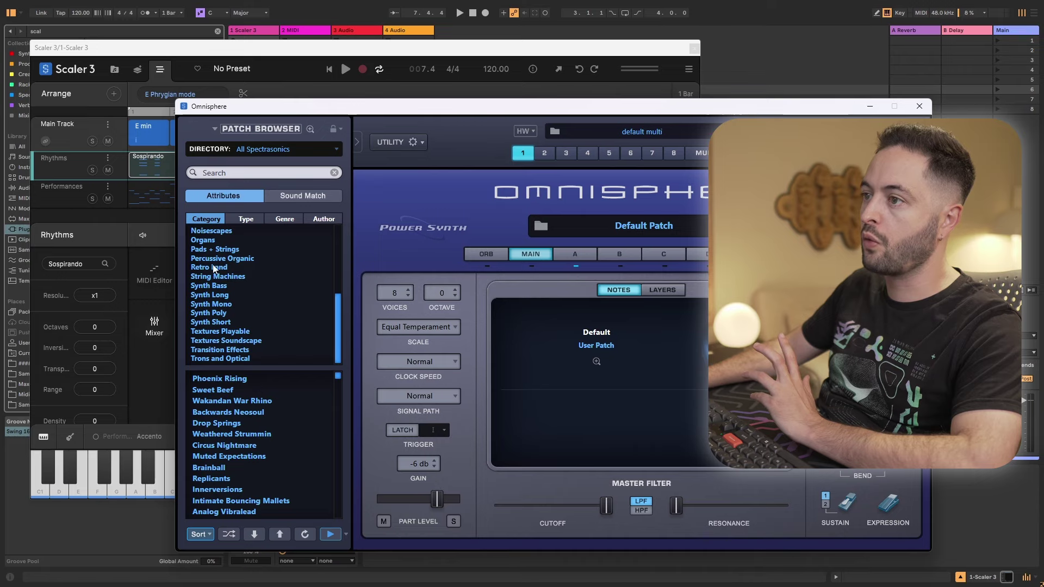
click(220, 250)
click(229, 382)
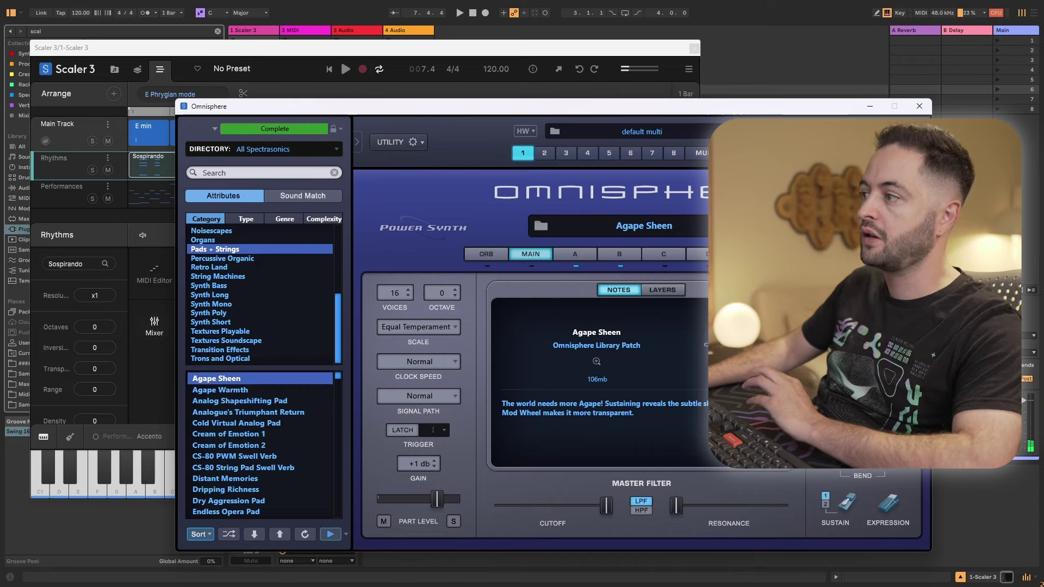
click(924, 108)
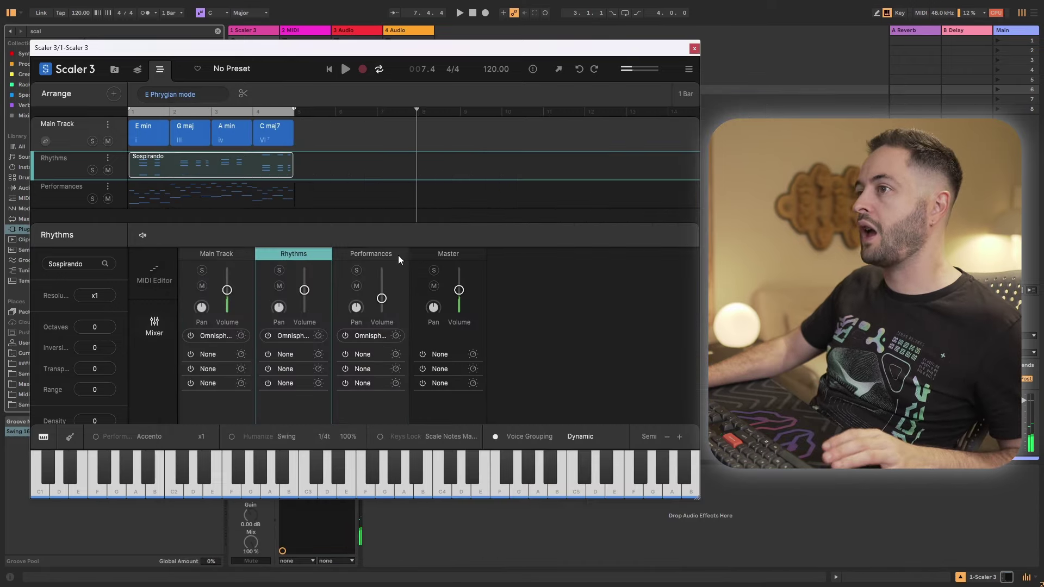
key(space)
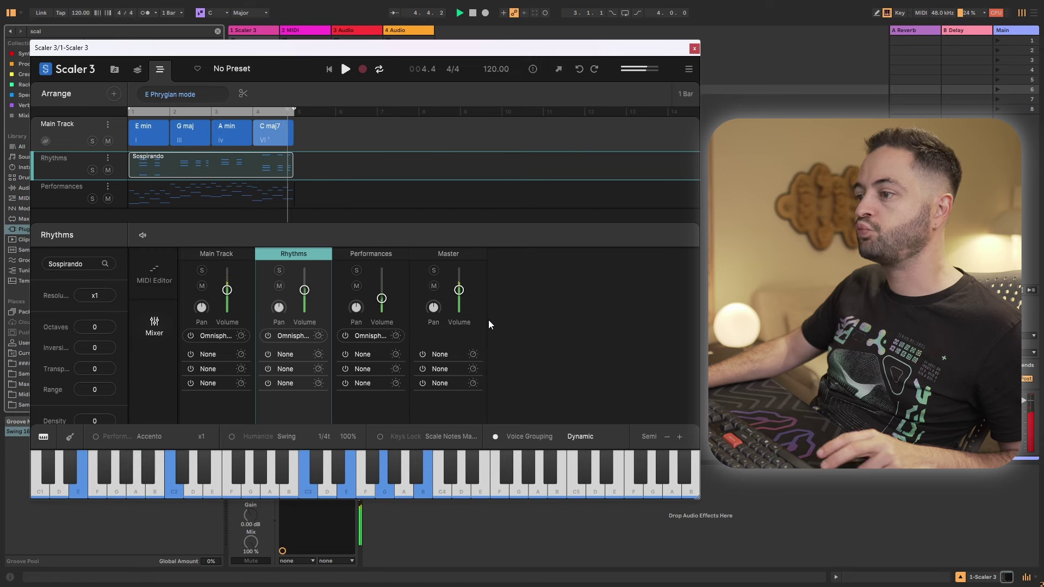
key(space)
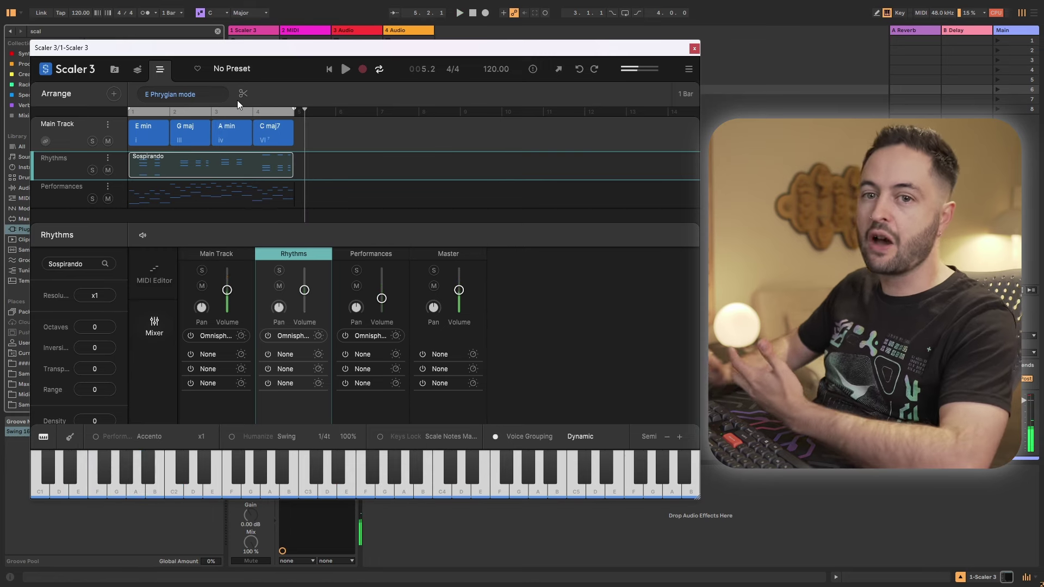
- Export the Rhythms clip, the Performances clip and the Main Track's E min chord as MIDI clips onto Live's 2 MIDI track
mouse_move(224, 67)
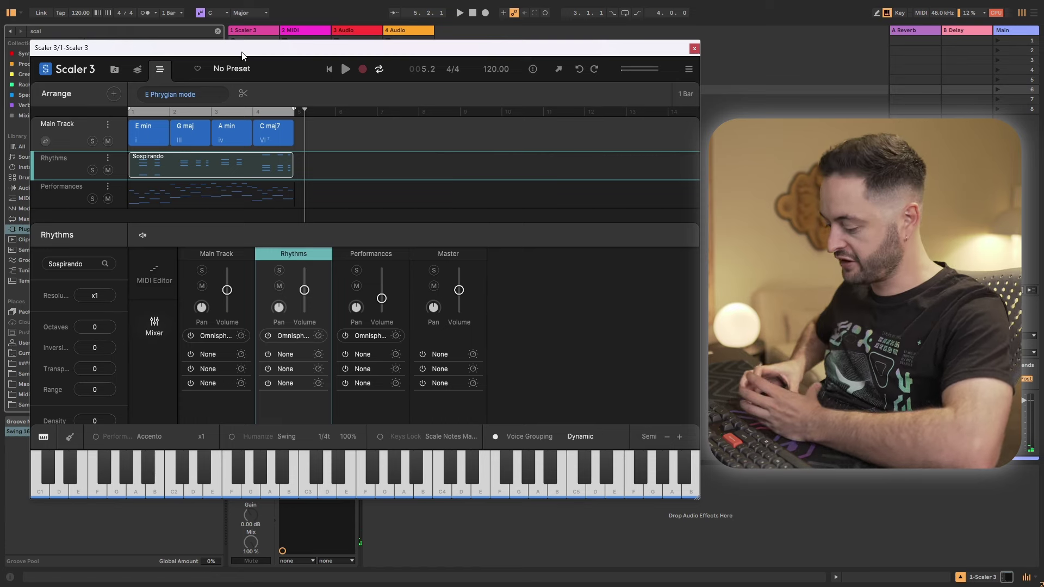
drag(242, 55, 616, 83)
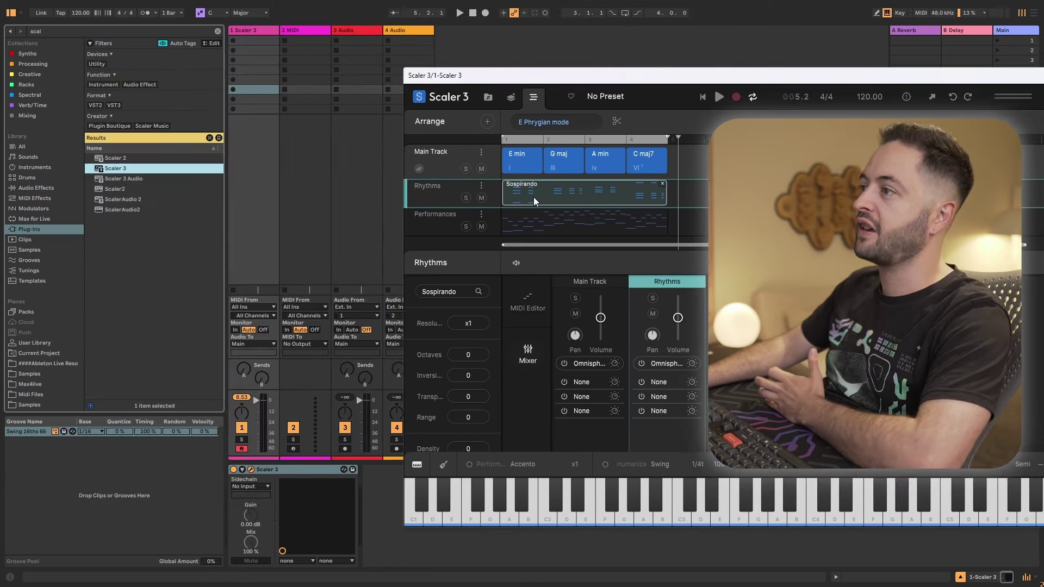
drag(534, 200, 295, 94)
drag(560, 222, 303, 100)
drag(530, 164, 306, 71)
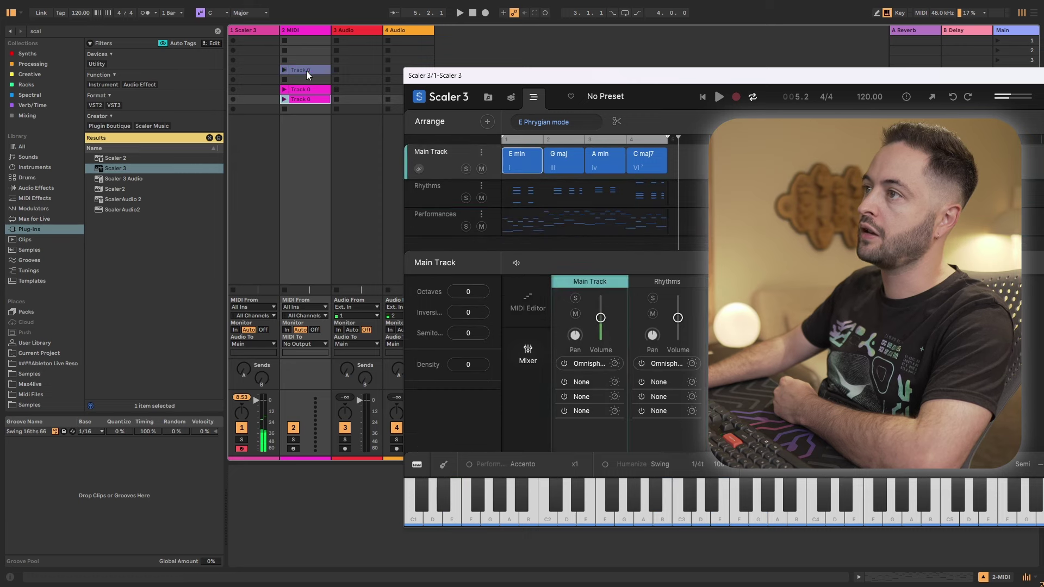
- Inspect the notes of the exported E min chord clip and Performances clip, moving the plug-in window clear of the piano roll
click(307, 71)
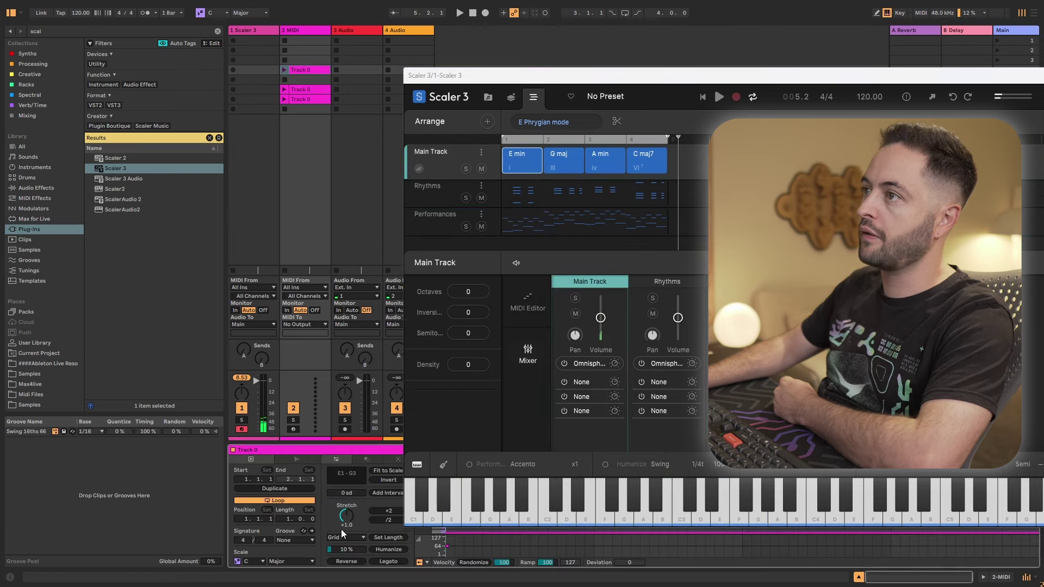
drag(572, 79, 764, 19)
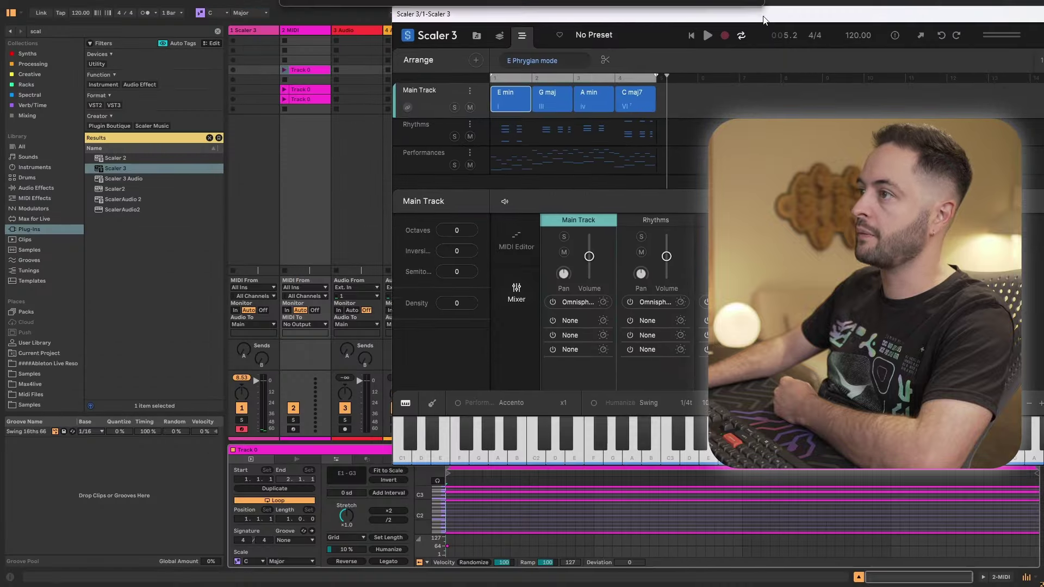
click(310, 99)
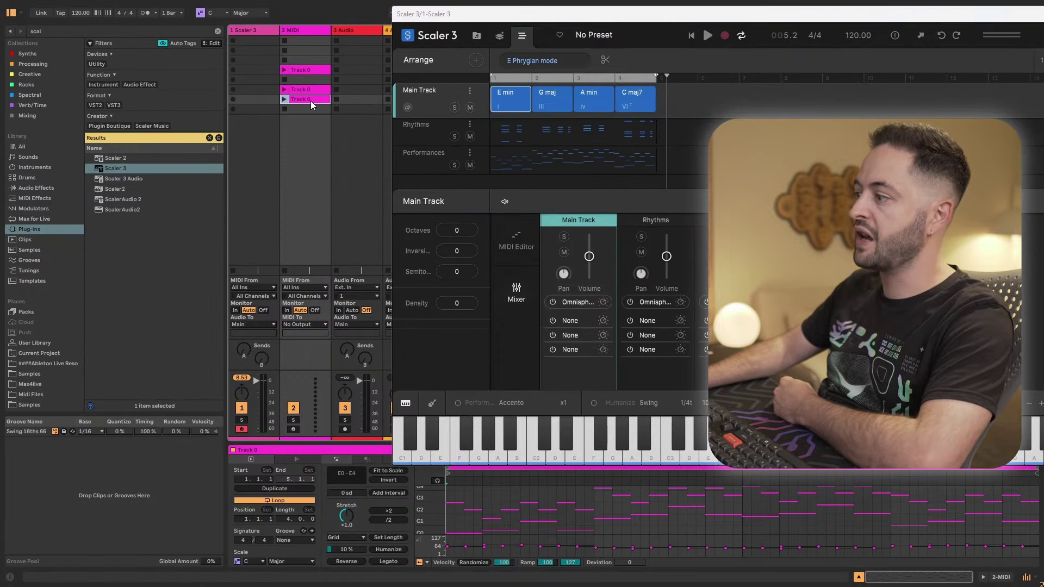